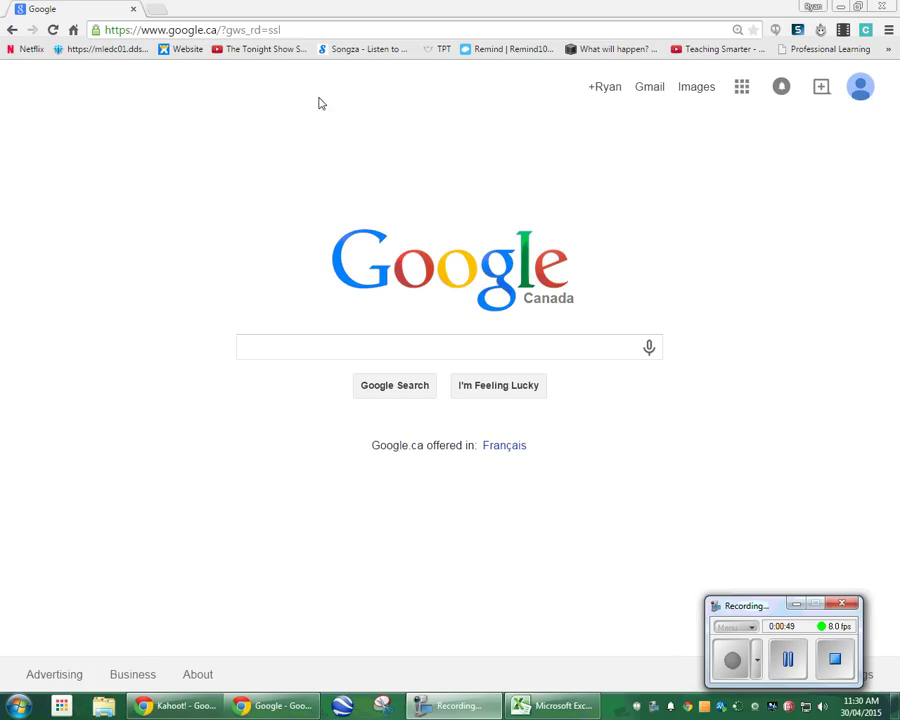
- Search Google for "kahoot"
click(292, 30)
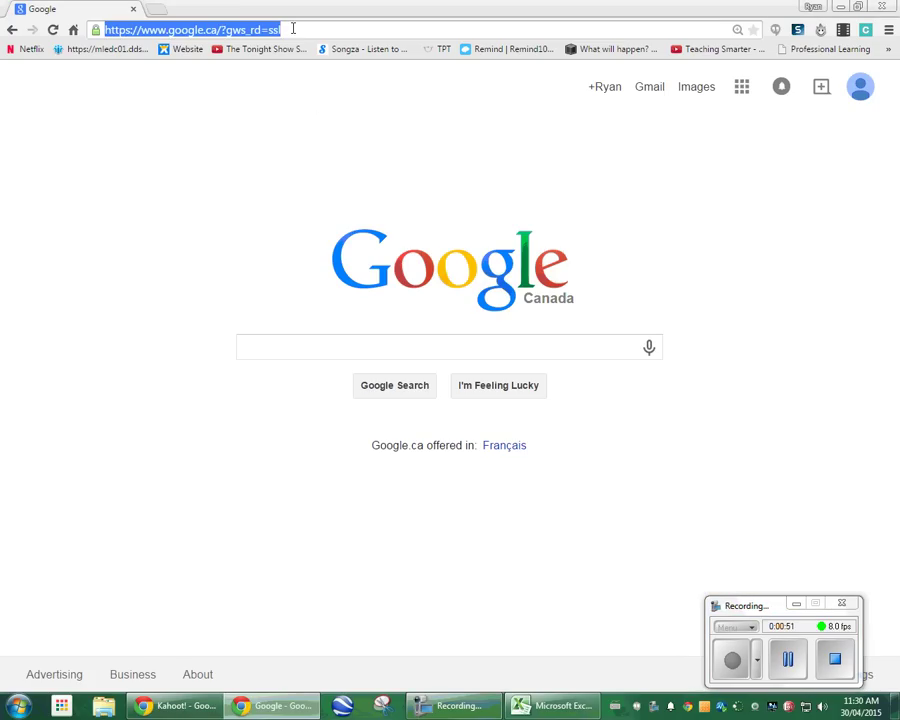
text(kahoot)
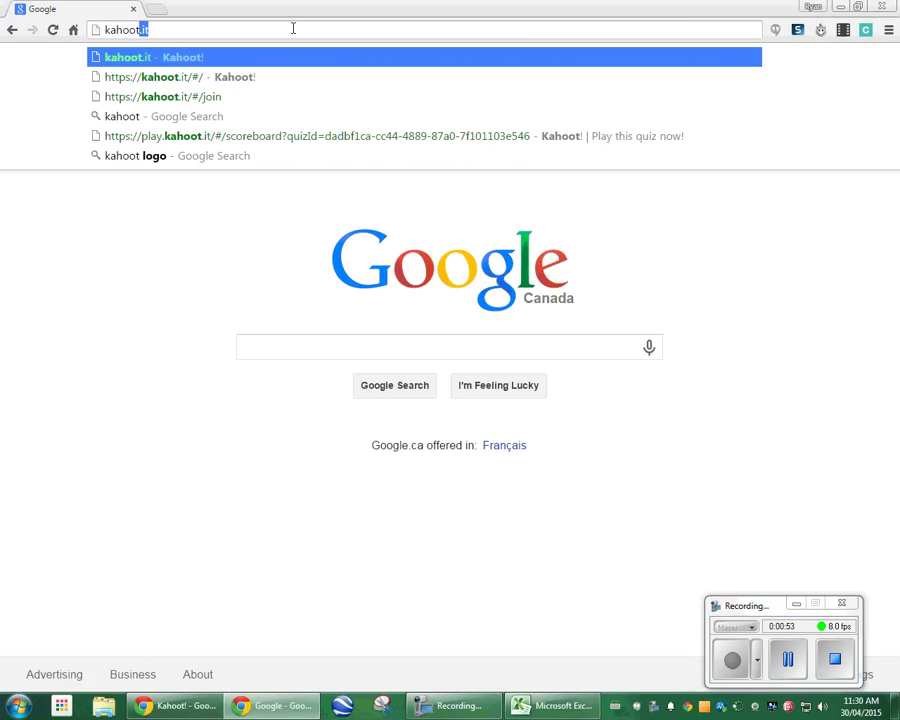
key(BackSpace)
key(Down)
key(Up)
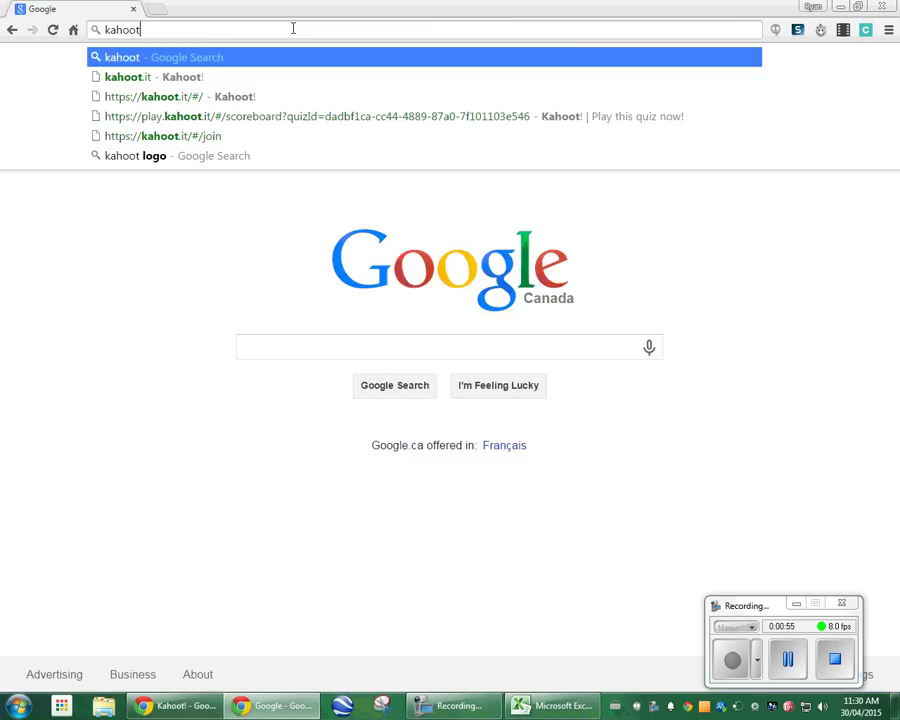
key(Return)
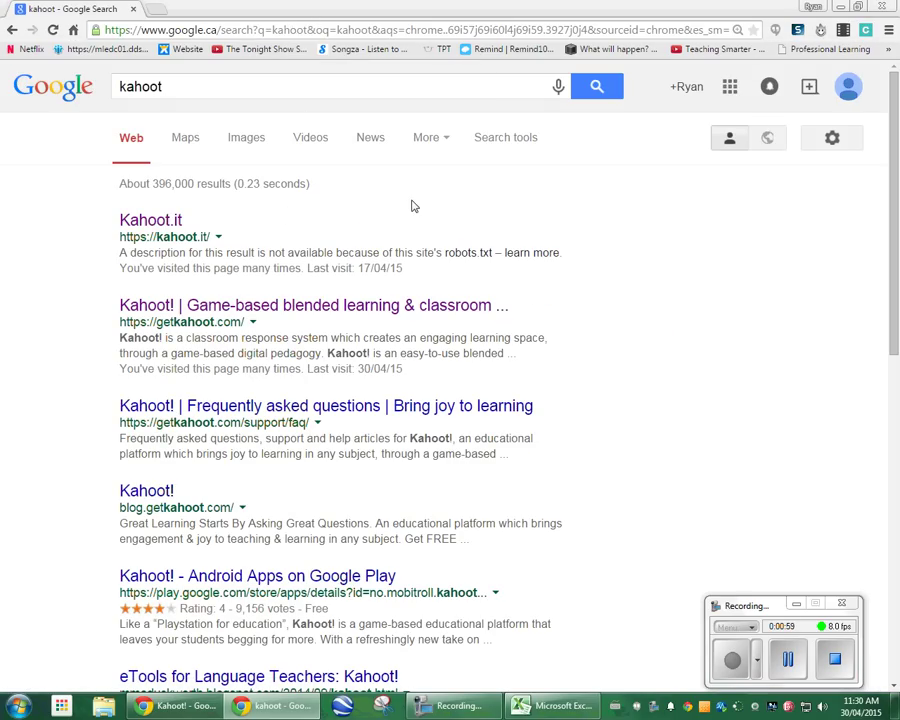
- Open the getkahoot.com search result and go to the sign-in for an existing account
key(F5)
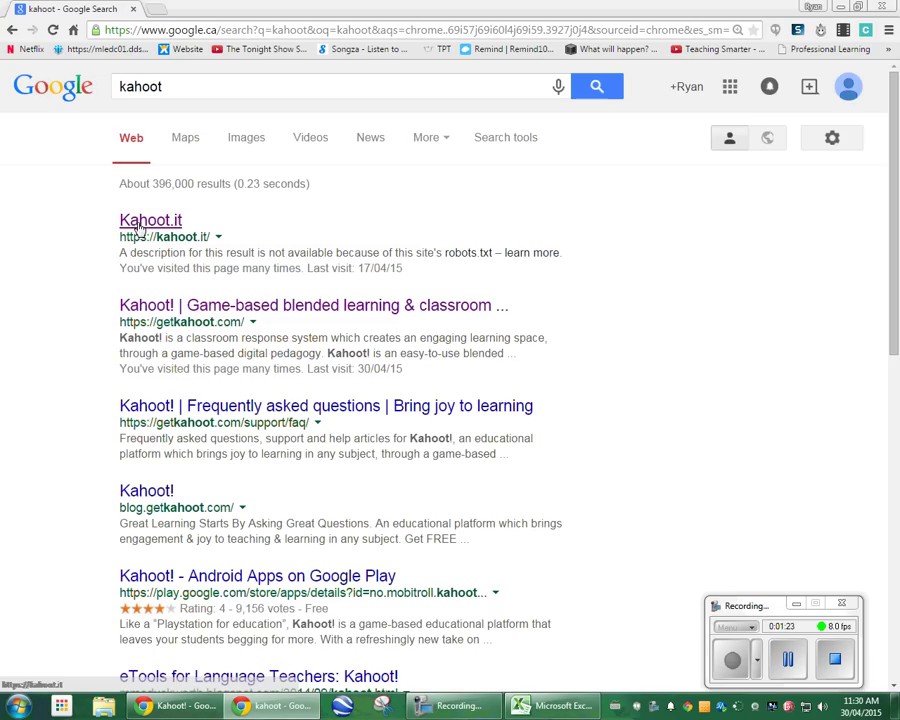
click(170, 308)
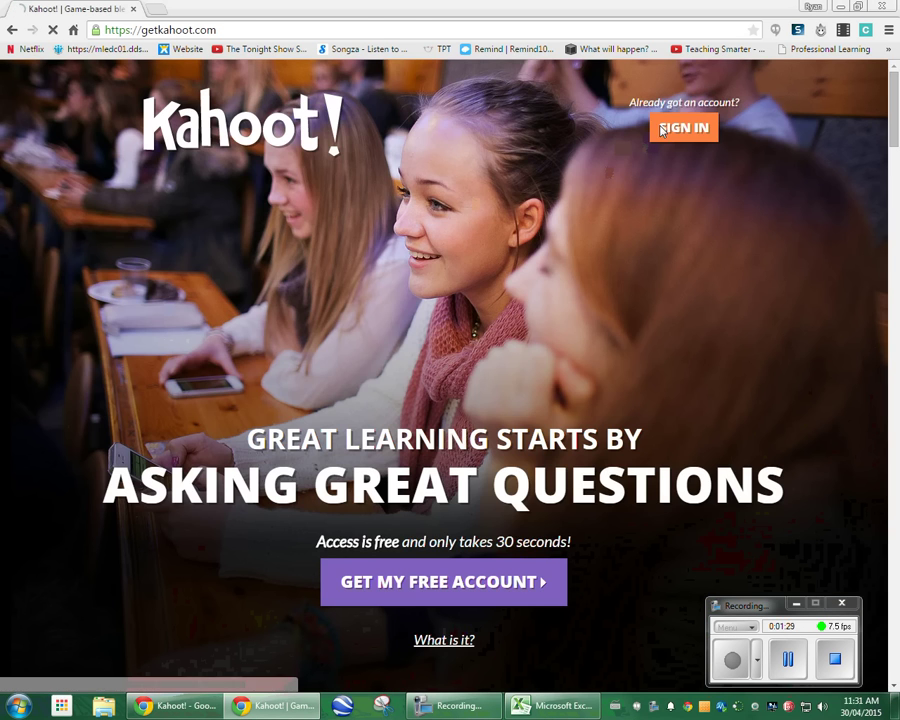
click(683, 127)
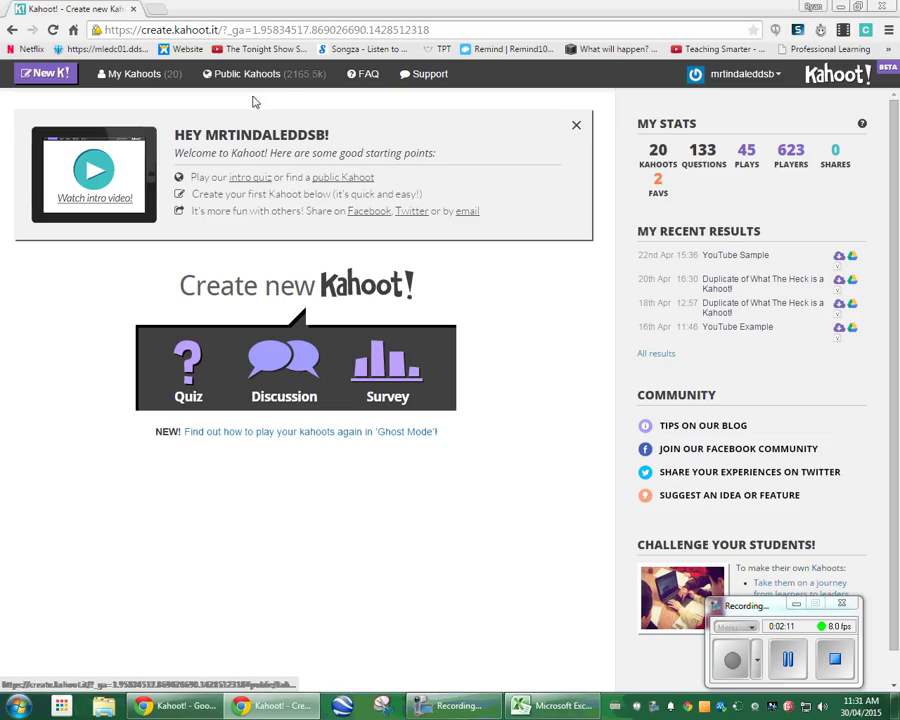
- Create a new quiz named "YouTube246"
click(210, 385)
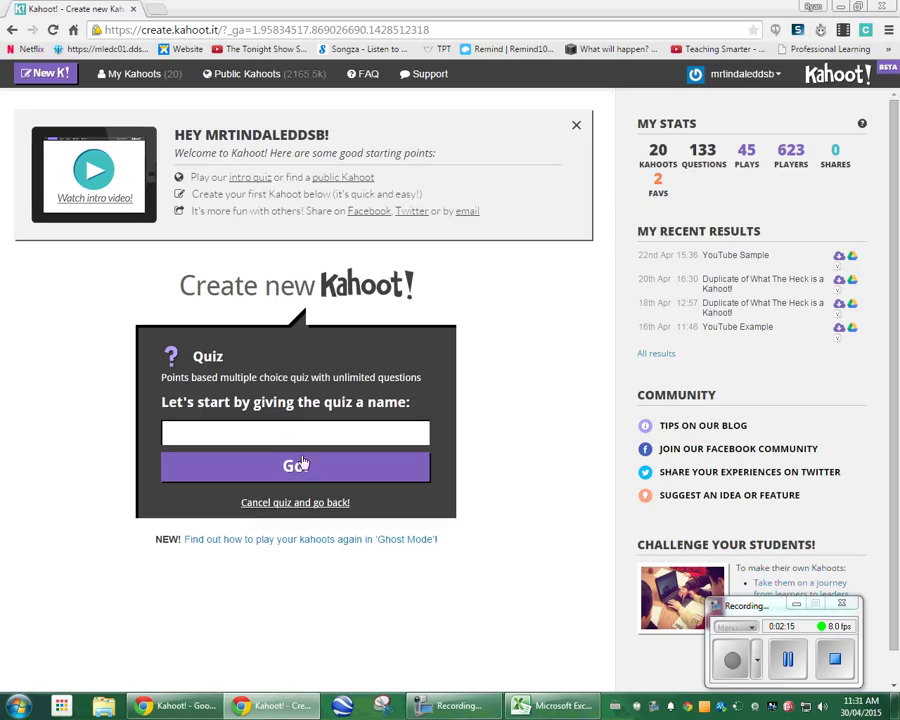
text(YouTube246)
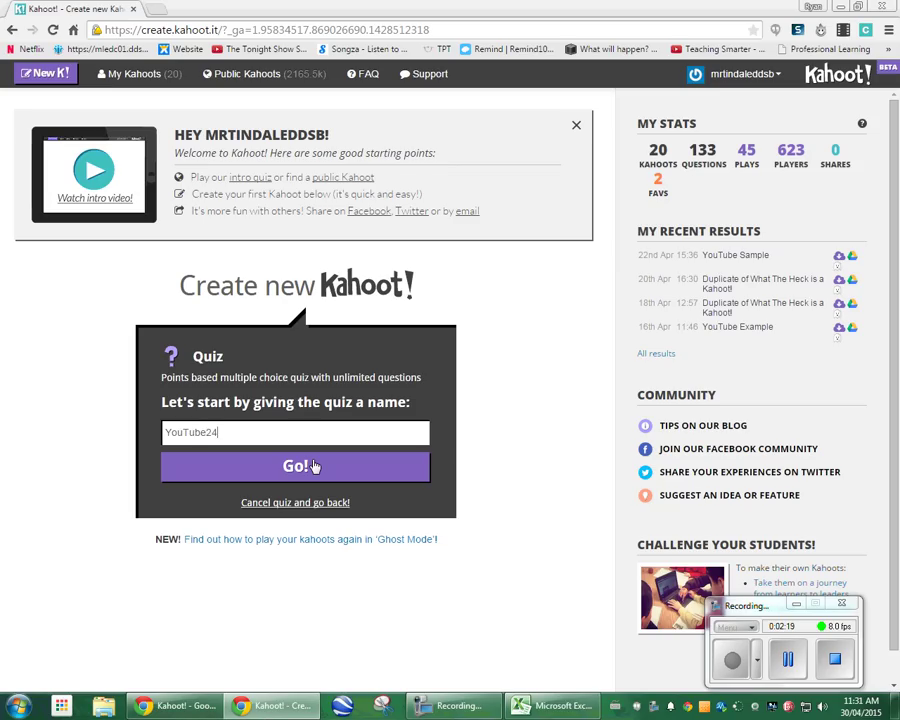
click(309, 465)
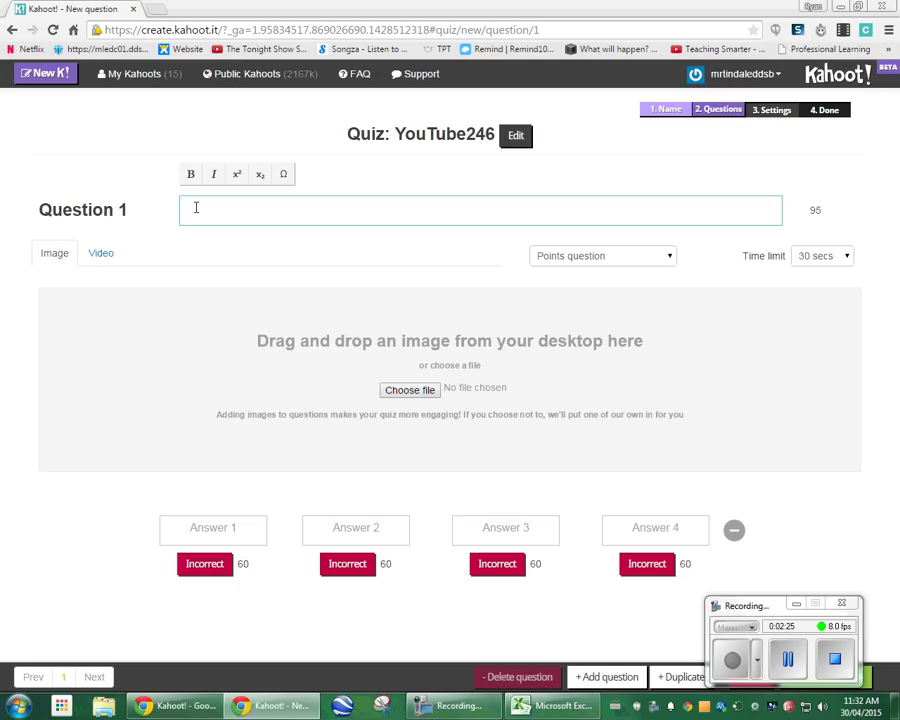
- Write question 1 as "2 + 2 =" with the answers 2, 3, 4 and 5
text(2 + 2 =)
click(217, 526)
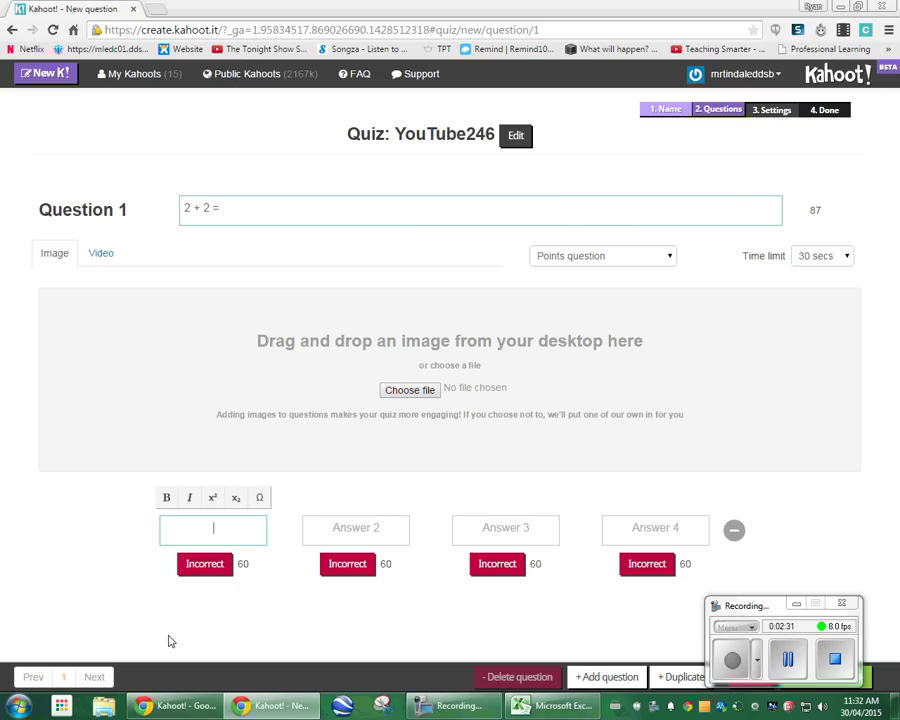
text(2)
click(340, 540)
text(3)
click(540, 528)
text(4)
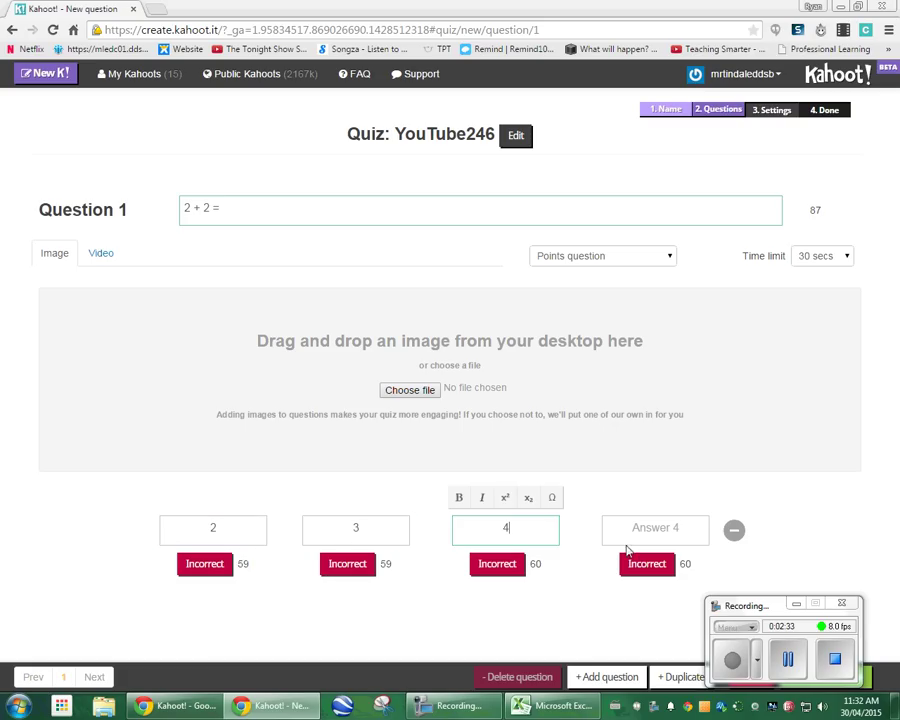
click(629, 536)
text(5)
click(151, 561)
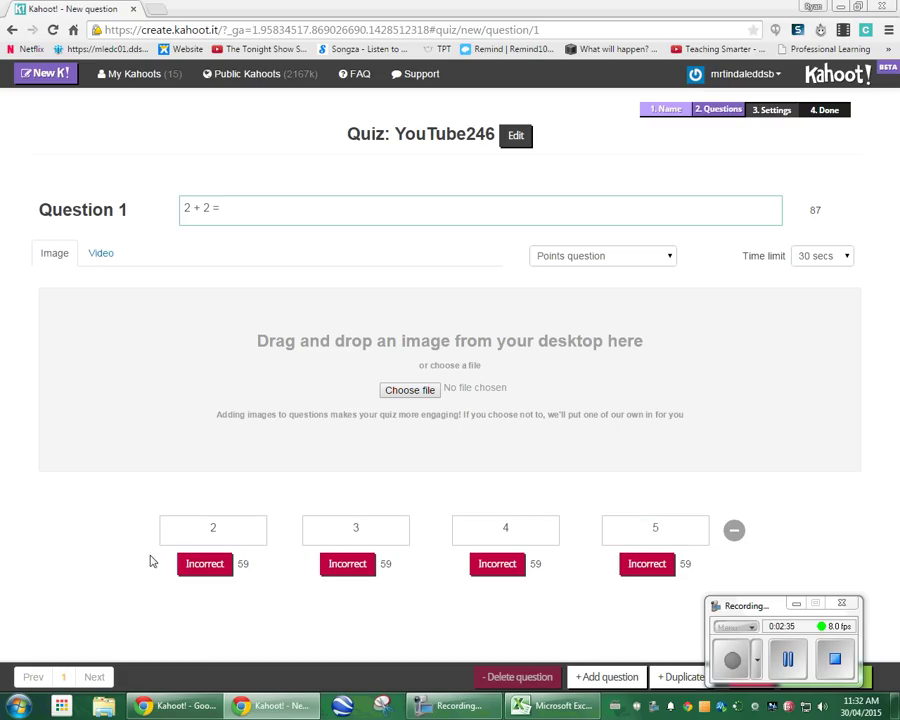
- Mark the answer 4 as correct for question 1
click(796, 603)
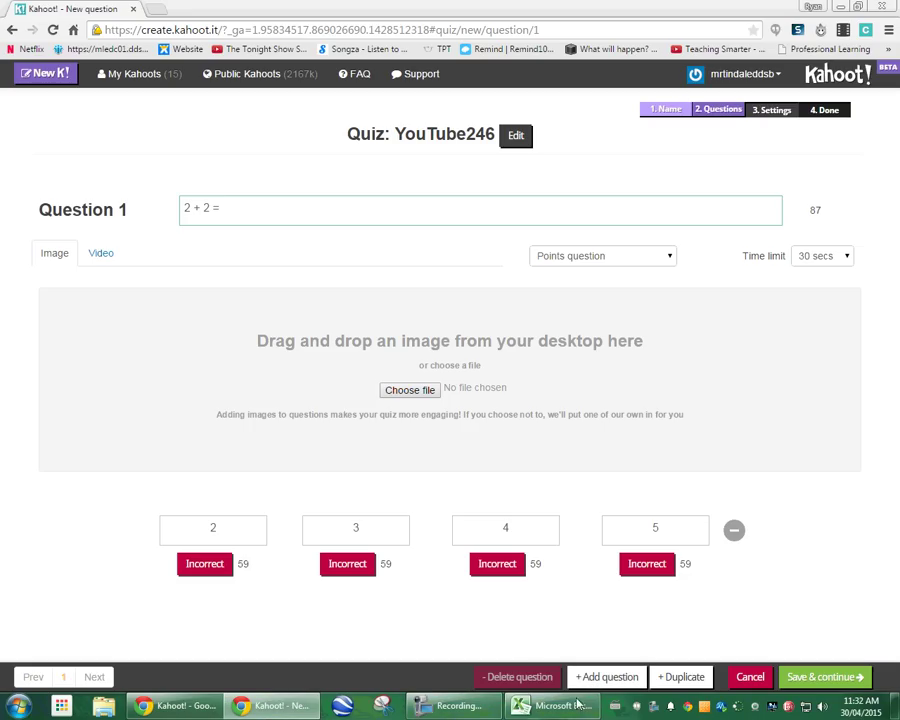
click(604, 684)
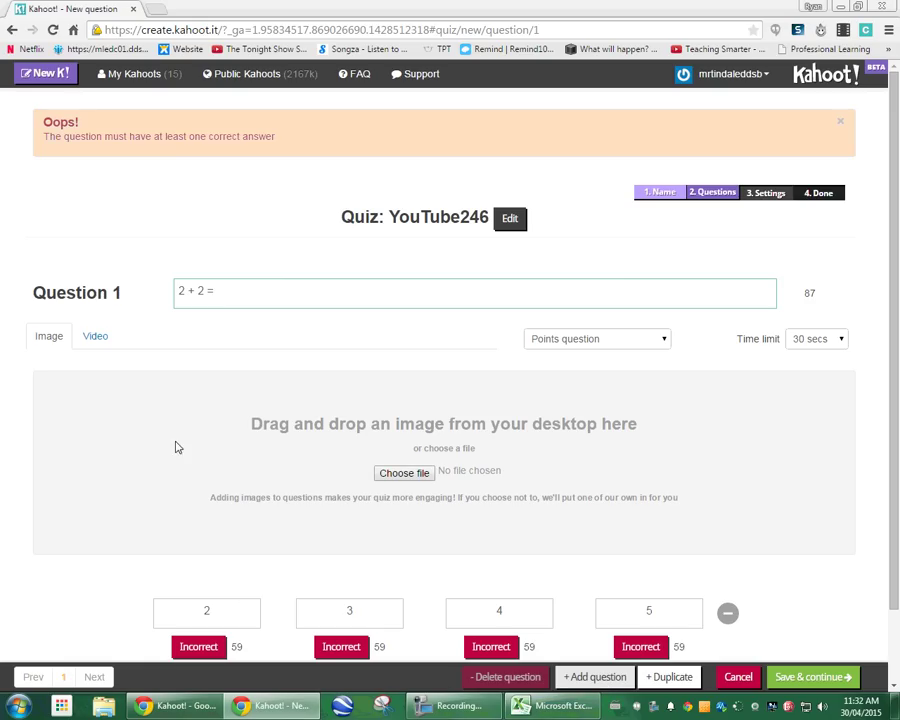
scroll(180, 180, down, 1)
scroll(180, 180, up, 1)
scroll(315, 231, down, 1)
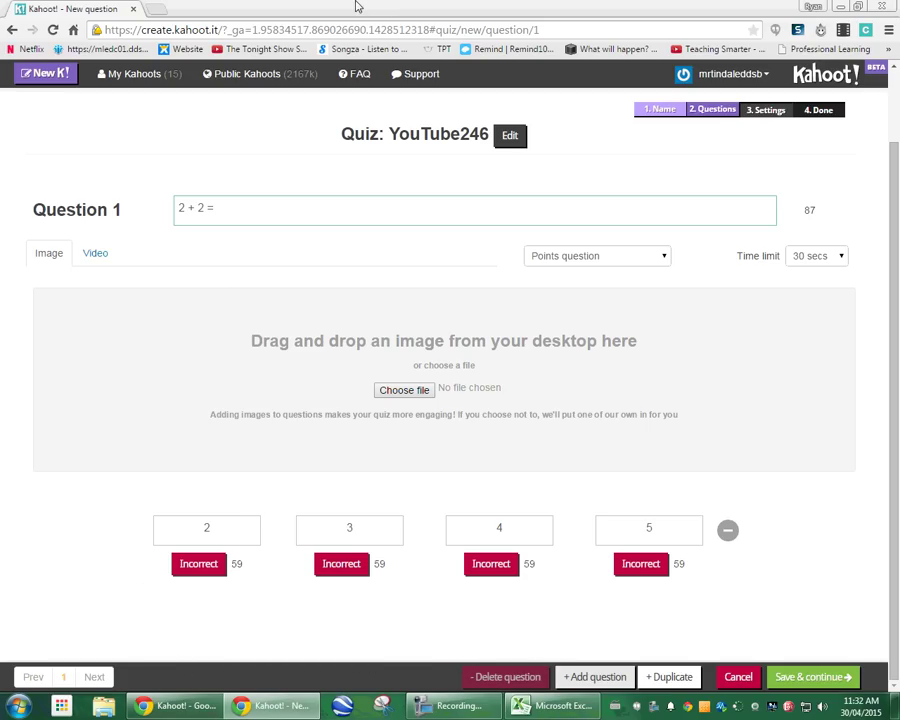
click(505, 567)
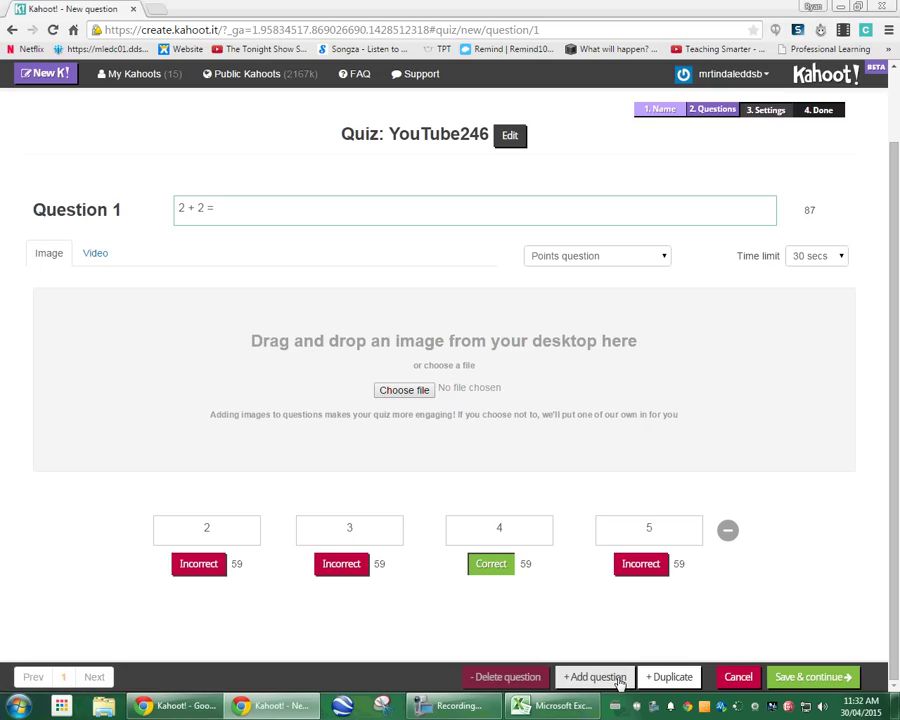
- Add a second question reading "Is the cheetah the fastest land animal?"
click(620, 678)
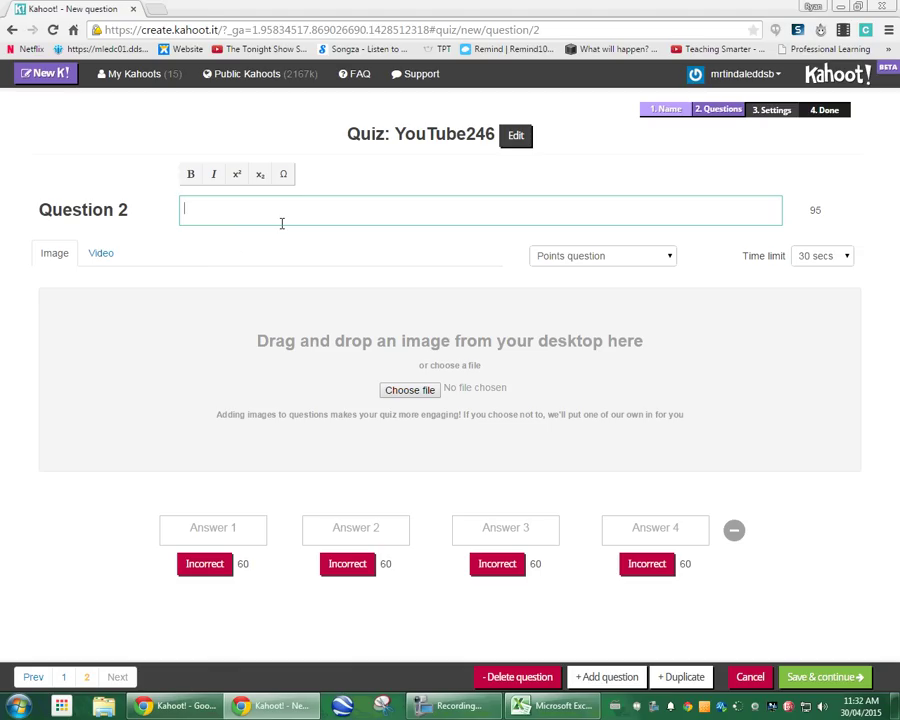
text(is the chee)
key(BackSpace)
key(BackSpace)
key(BackSpace)
key(BackSpace)
key(BackSpace)
key(BackSpace)
key(BackSpace)
key(BackSpace)
text(Is the cheetah the fastest land animal?)
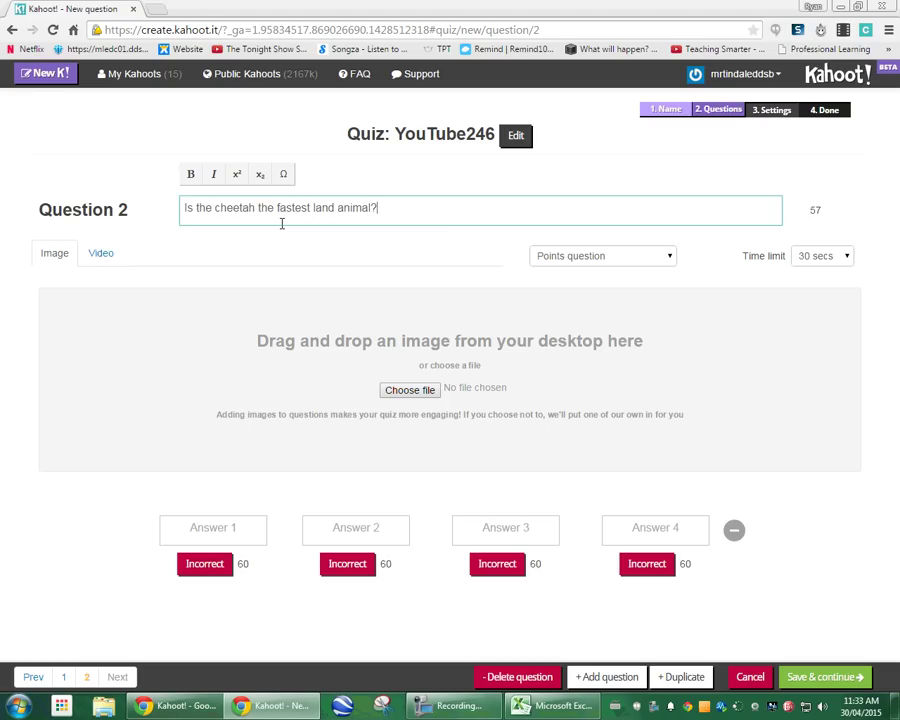
- Enter "Yes" and "No" as the first two answers of question 2
click(193, 526)
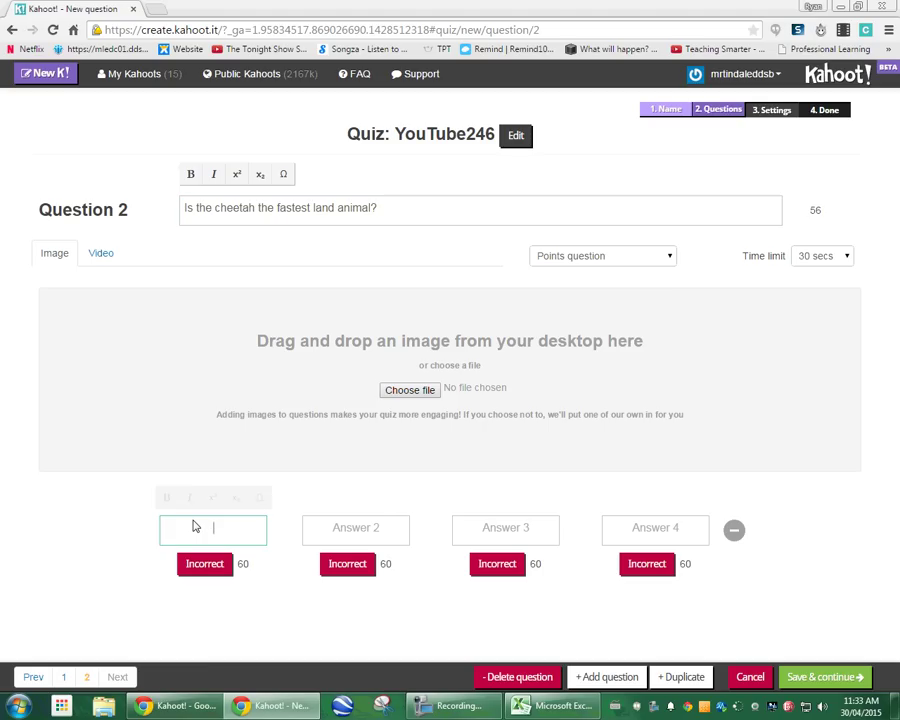
text(Yes)
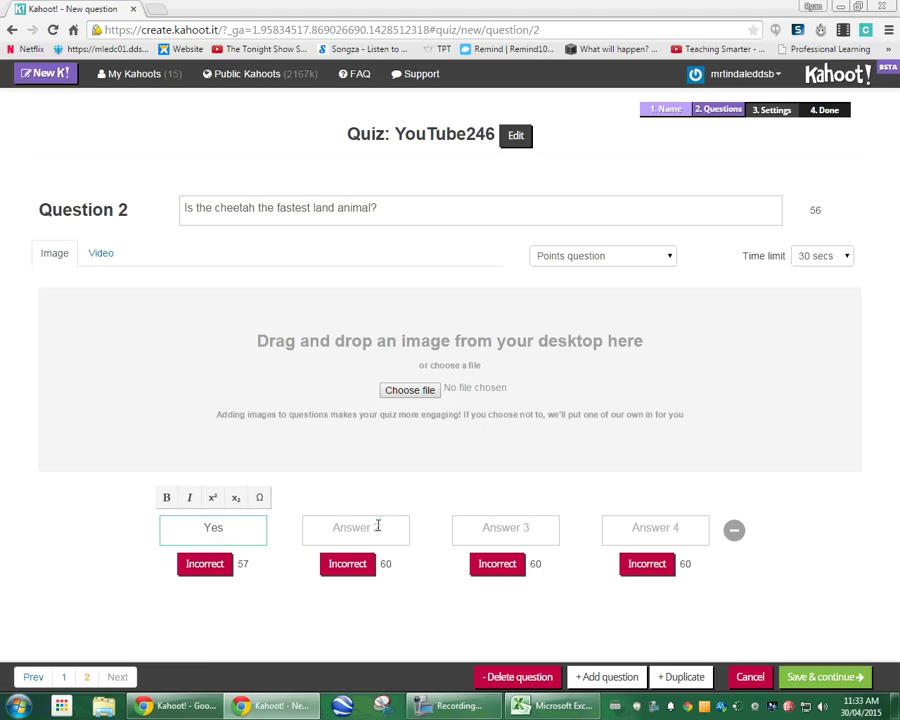
click(374, 524)
text(No)
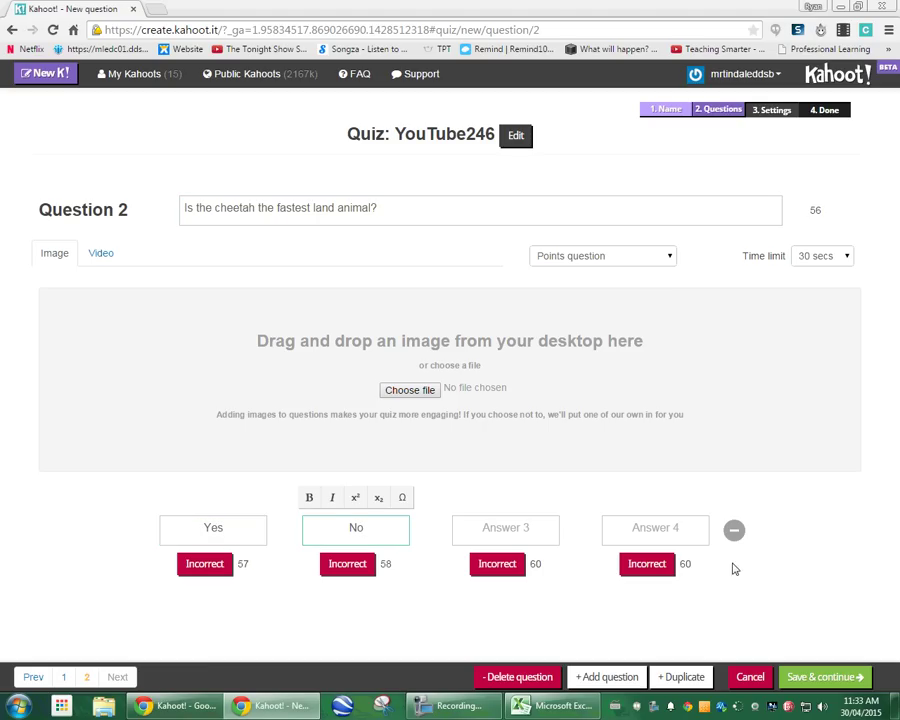
- Remove the two unused answers from question 2 and mark "Yes" as correct
click(734, 530)
click(645, 531)
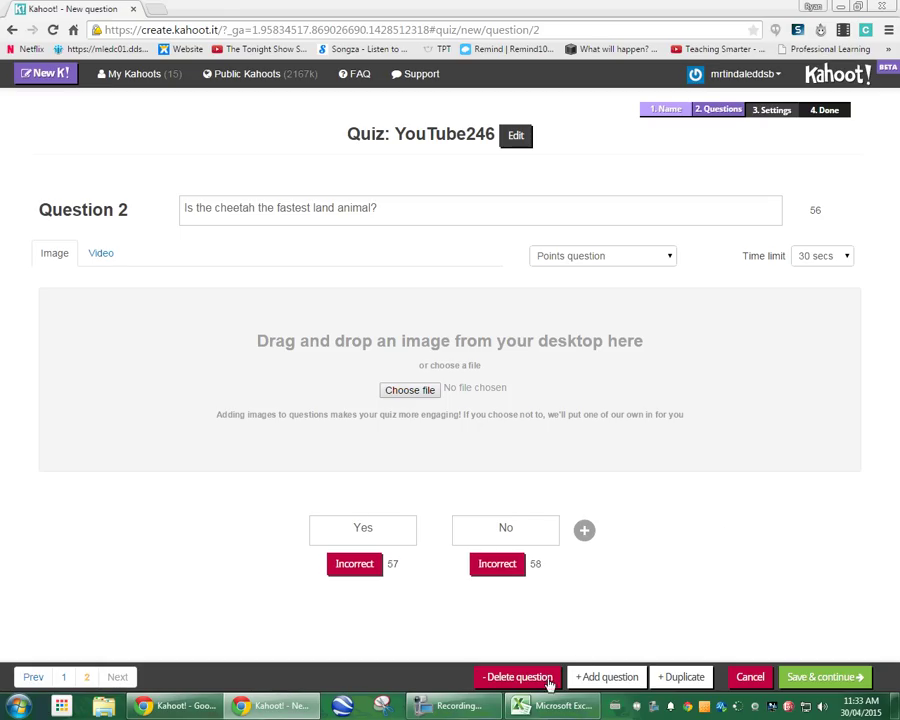
click(366, 570)
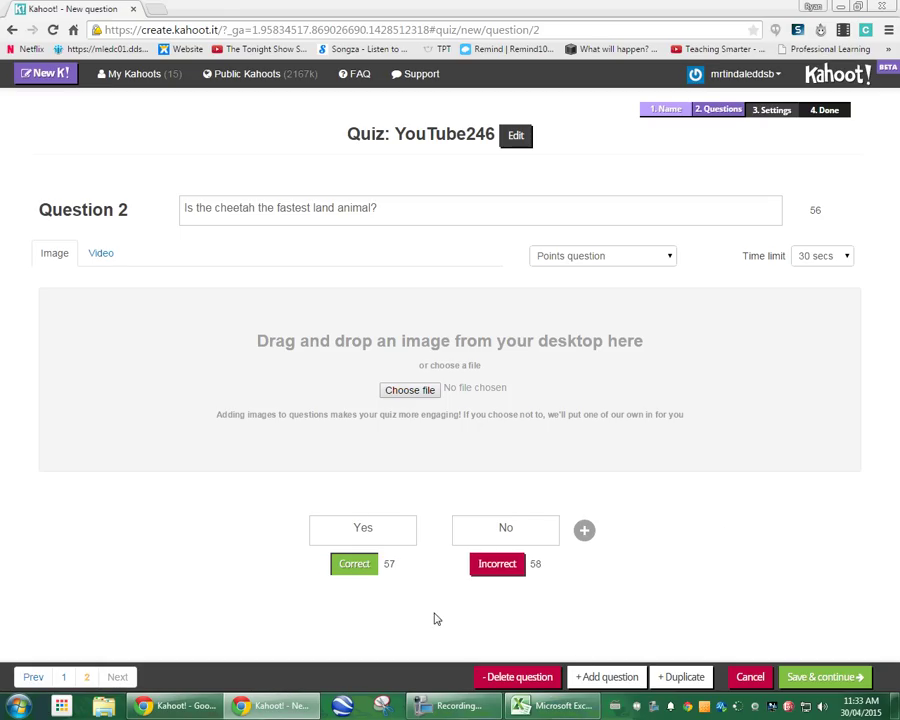
- Add a third question reading "What is it called when citizens can choose their own government?"
click(606, 677)
click(233, 209)
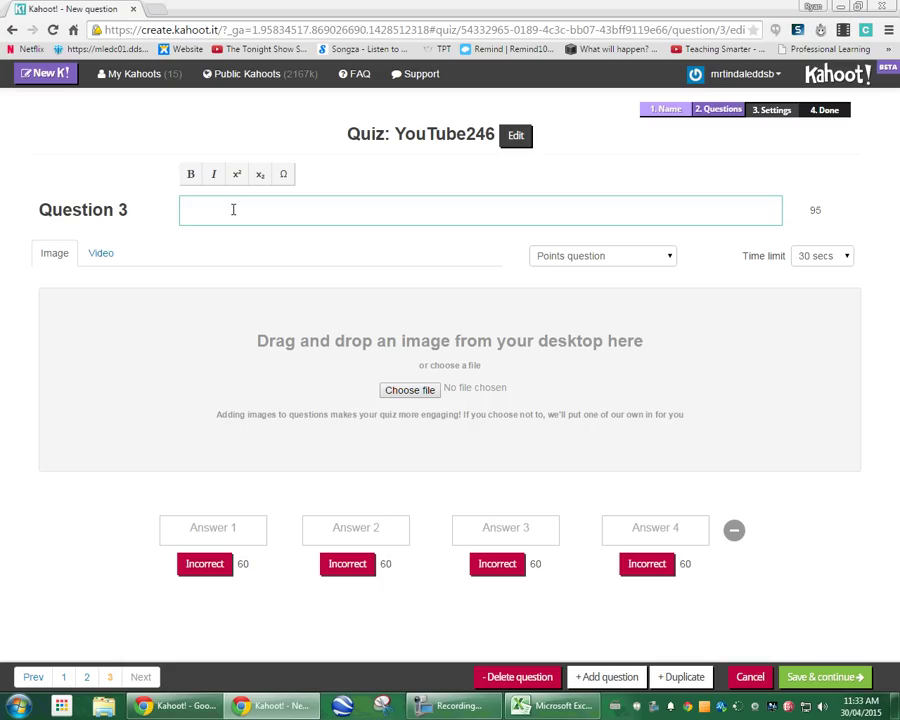
text(What is it called when citizens )
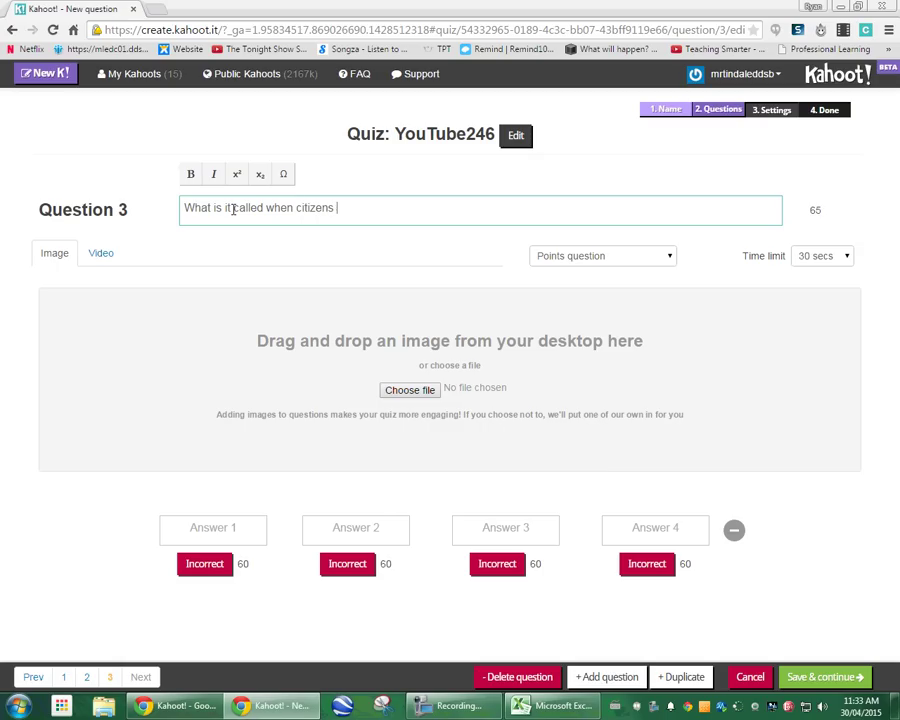
text(can choose their own governem)
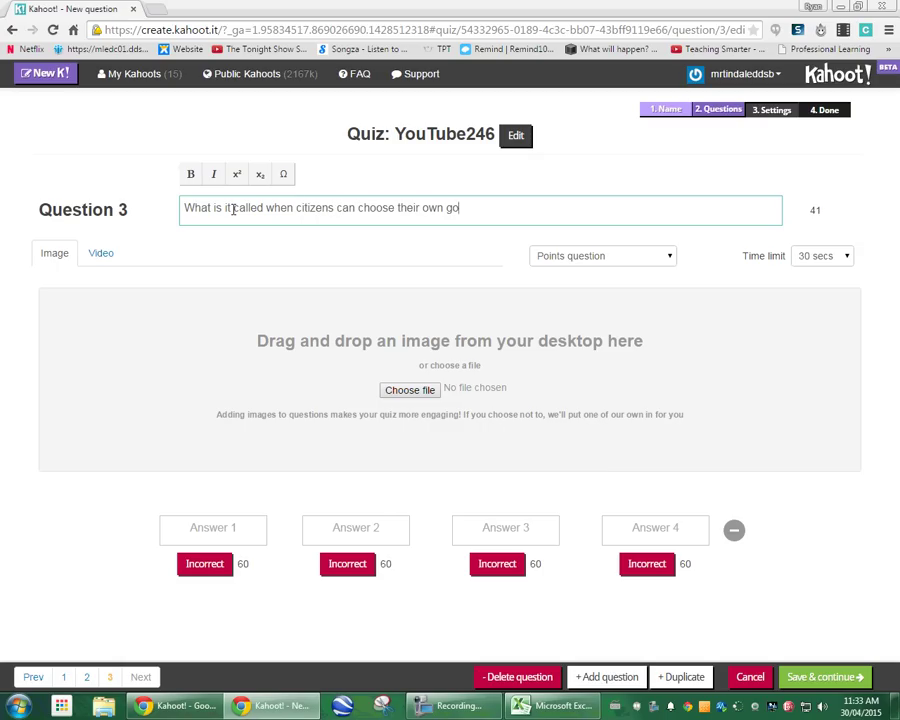
key(BackSpace)
key(BackSpace)
text(ment)
- Enter "Democracy", "Communism" and "I have no idea" as the first three answers of question 3
click(214, 527)
text(Democracy)
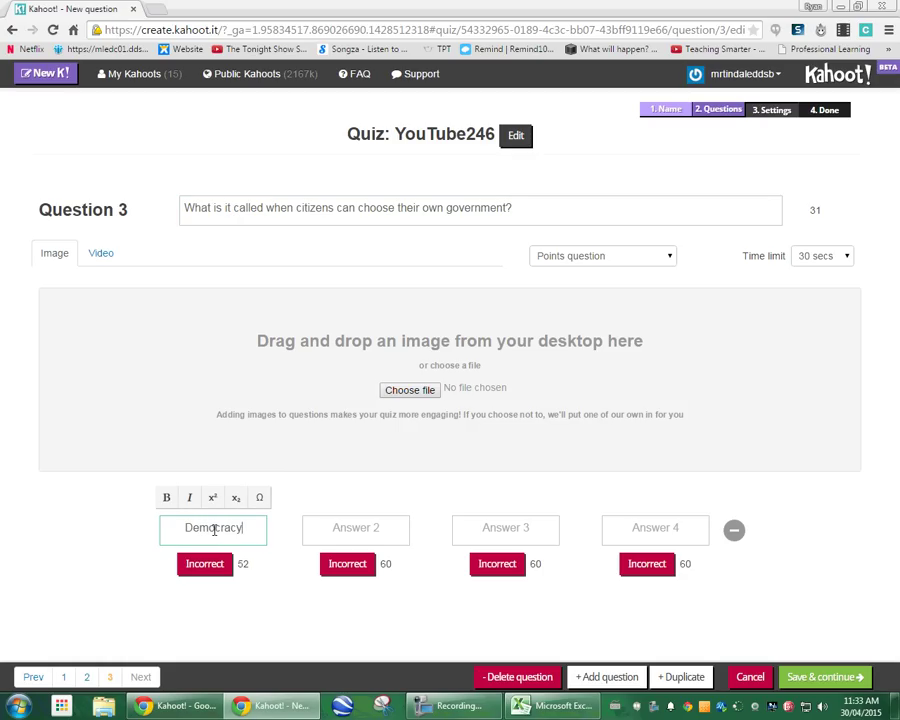
click(348, 531)
text(Communici)
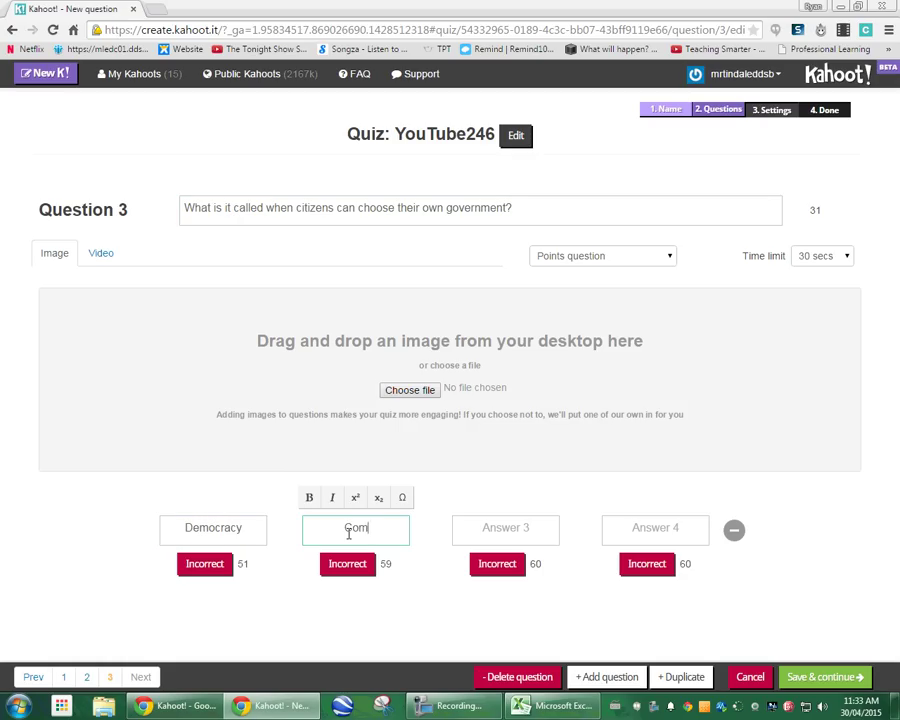
key(BackSpace)
key(BackSpace)
text(sm)
click(499, 526)
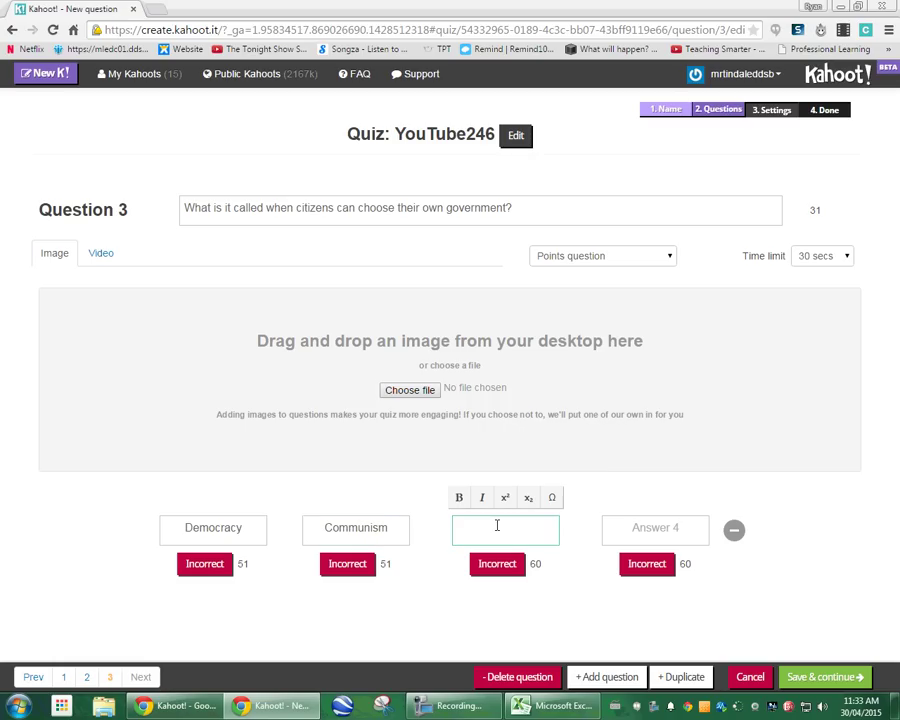
text(I have no idea)
- Remove the empty fourth answer from question 3 and mark "Democracy" as correct
click(734, 530)
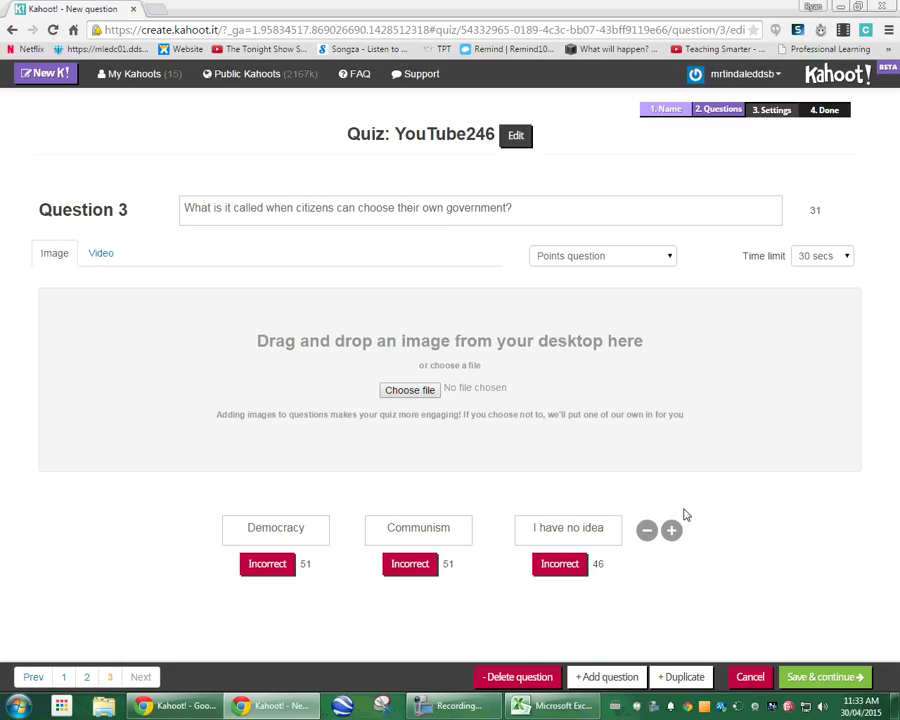
click(267, 563)
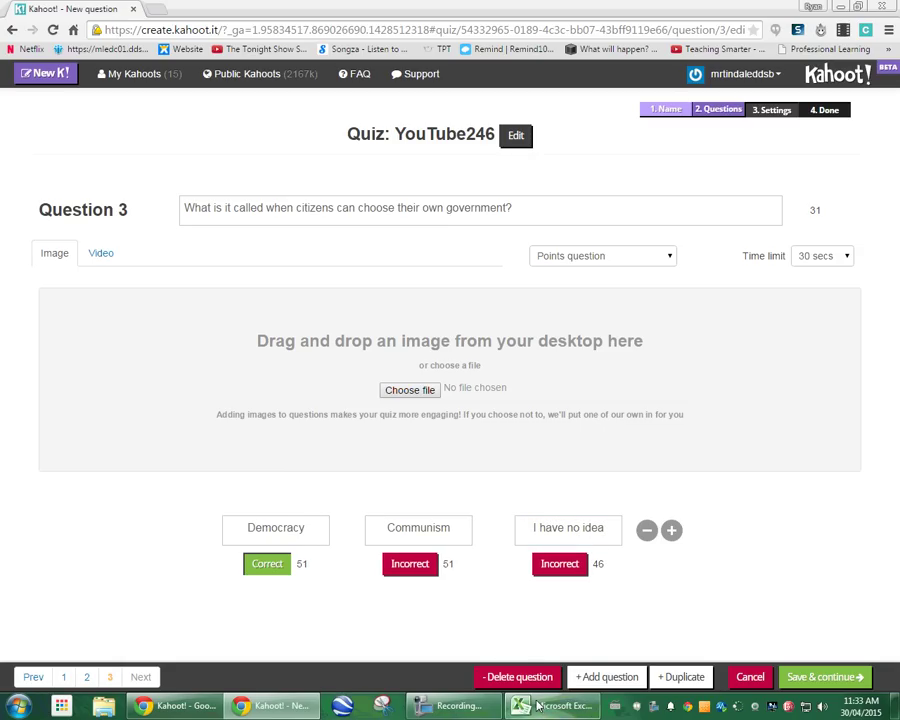
- Add a fourth question reading "What is the weather like outside today?"
click(607, 677)
click(250, 205)
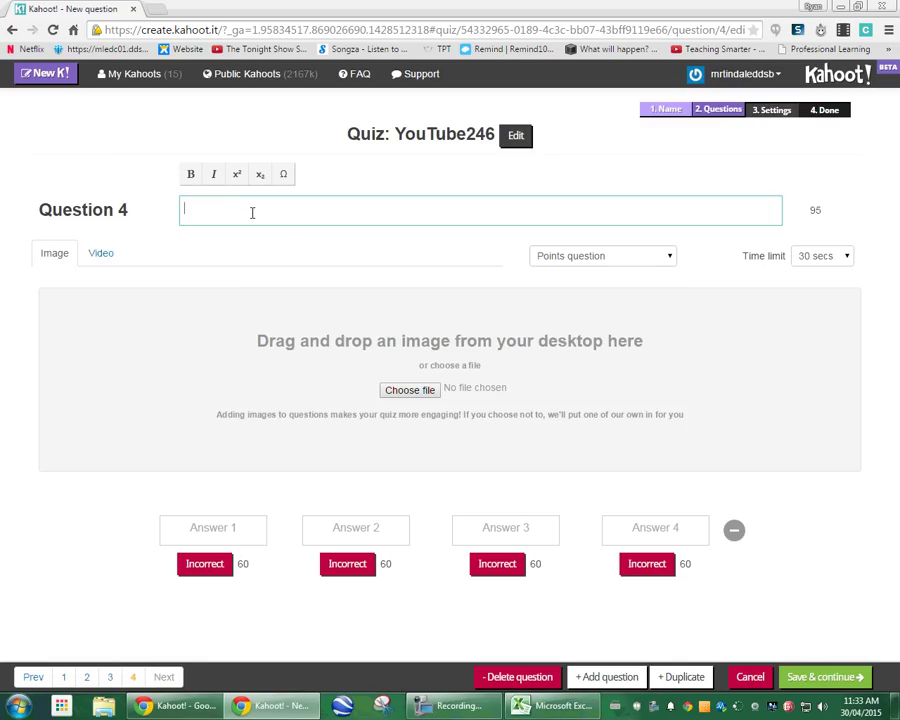
text(What is the weather outside today)
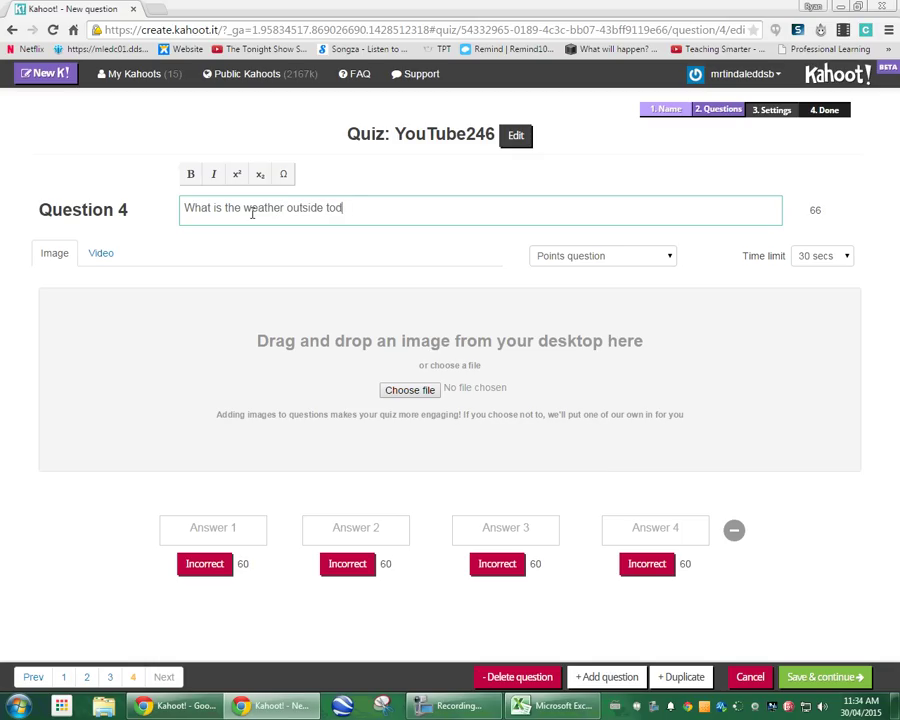
key(BackSpace)
key(BackSpace)
key(BackSpace)
key(BackSpace)
key(BackSpace)
key(BackSpace)
key(BackSpace)
key(BackSpace)
key(BackSpace)
key(BackSpace)
text(like outside today?)
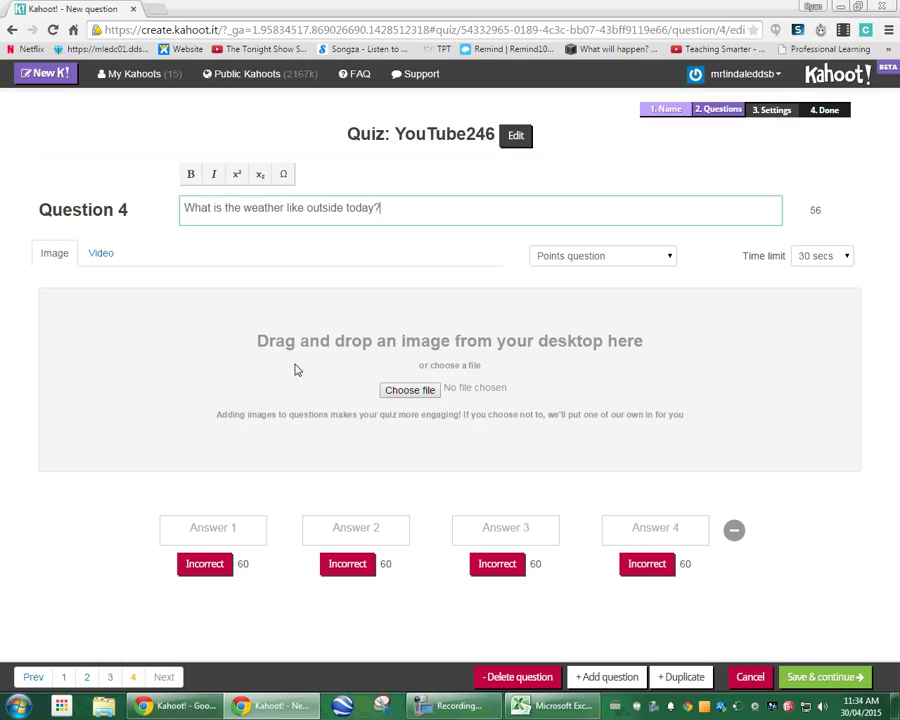
click(469, 712)
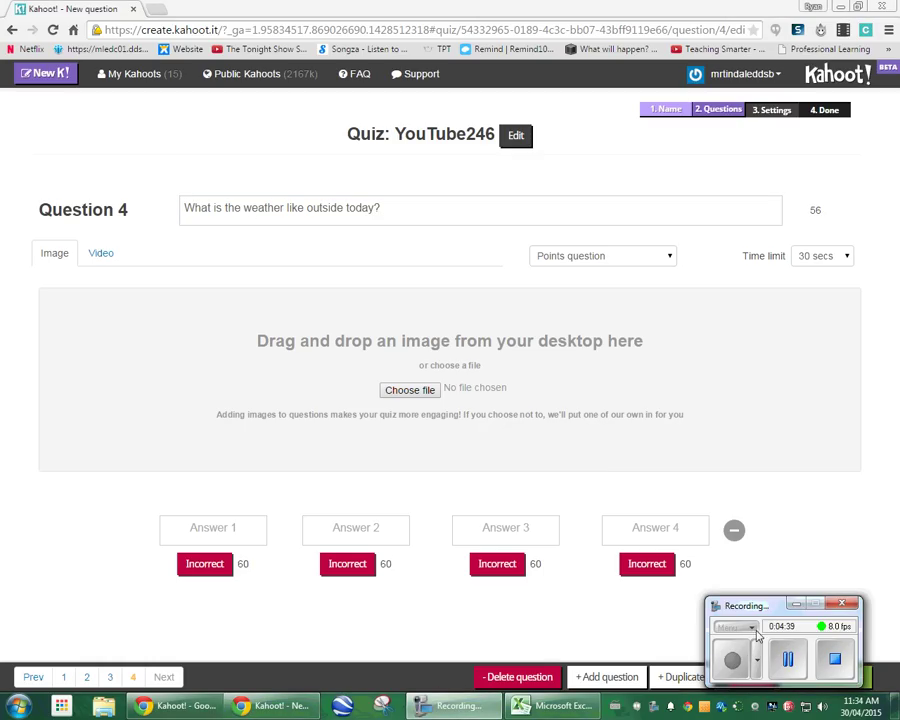
click(460, 705)
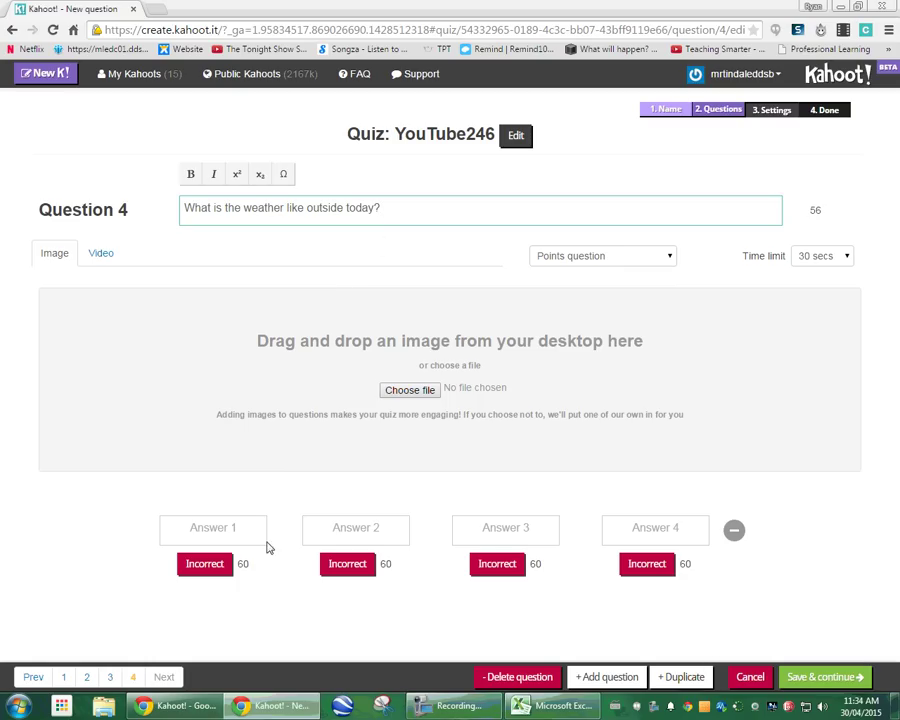
- Enter "Sunny", "Cloudy", "Warm" and "Cold" as the four answers of question 4
click(238, 528)
text(Sunny)
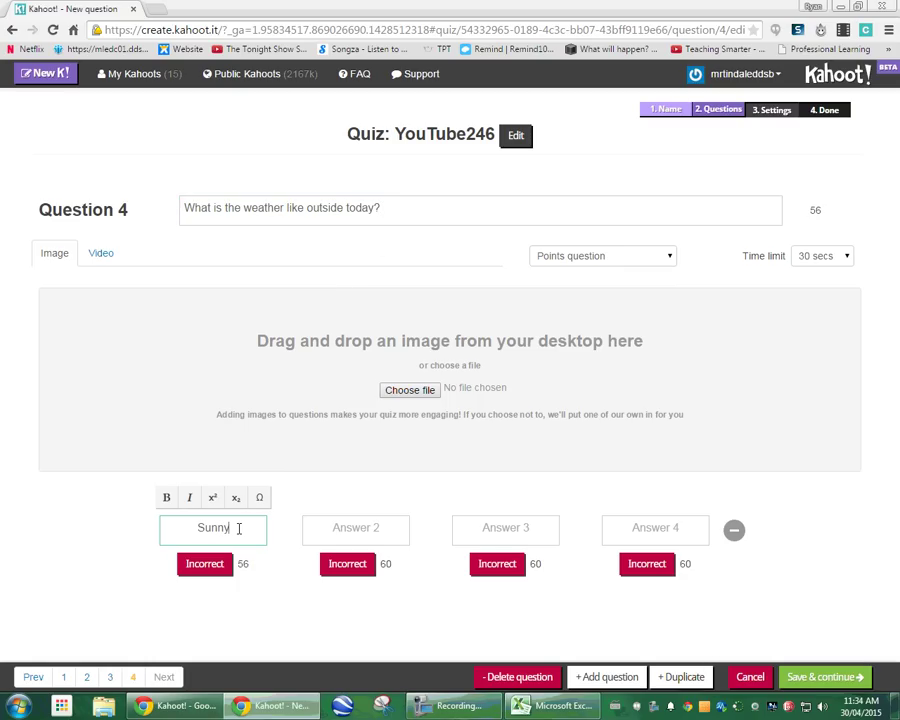
key(Tab)
text(Cloudy)
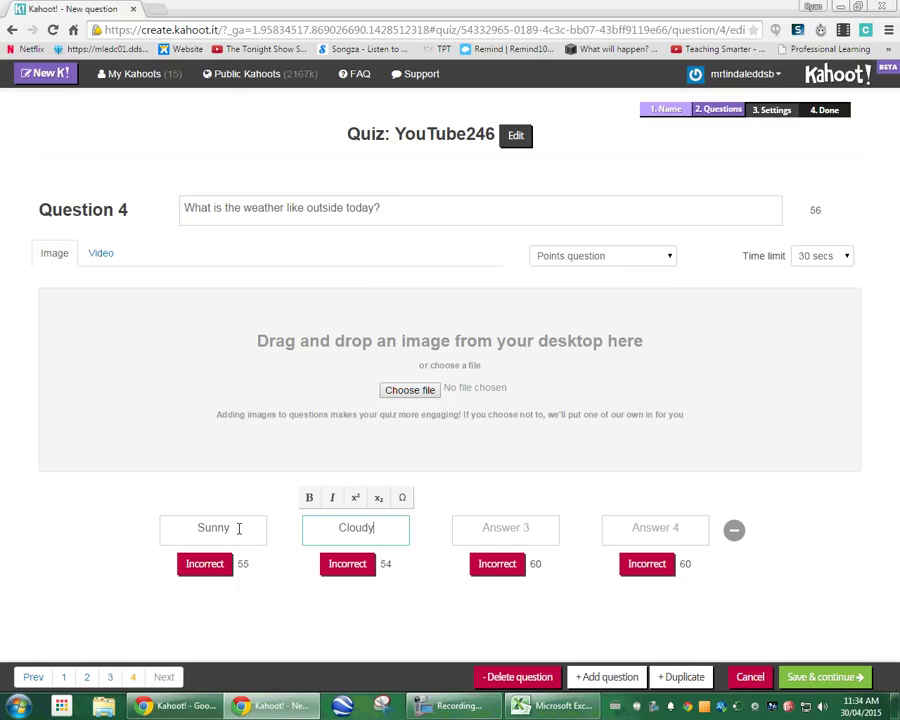
key(Tab)
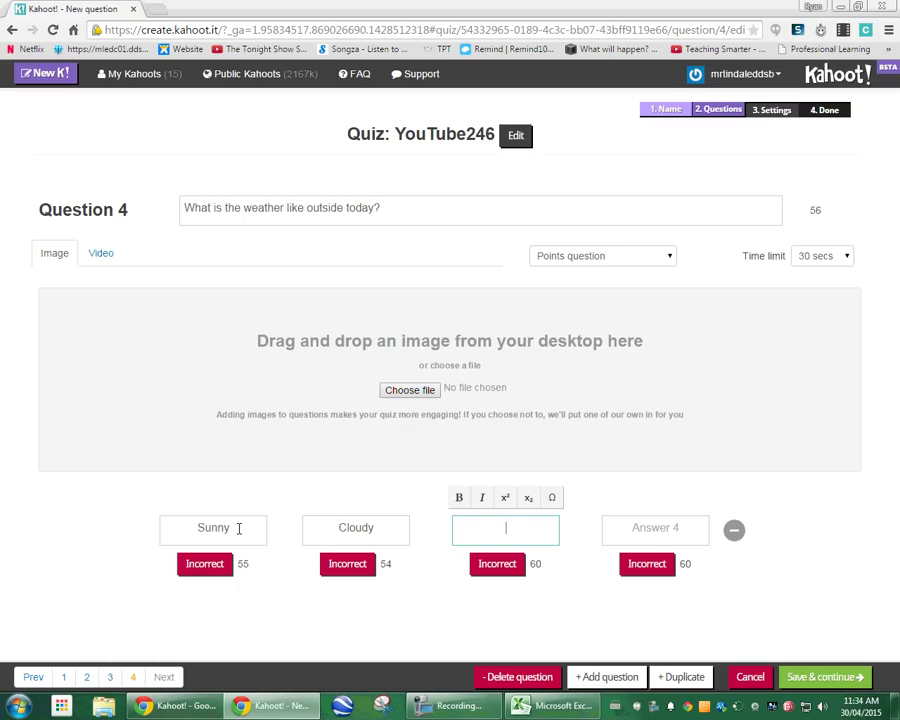
text(Pa)
key(BackSpace)
key(BackSpace)
text(Pa)
key(BackSpace)
key(BackSpace)
text(Warm)
key(Tab)
text(Cold)
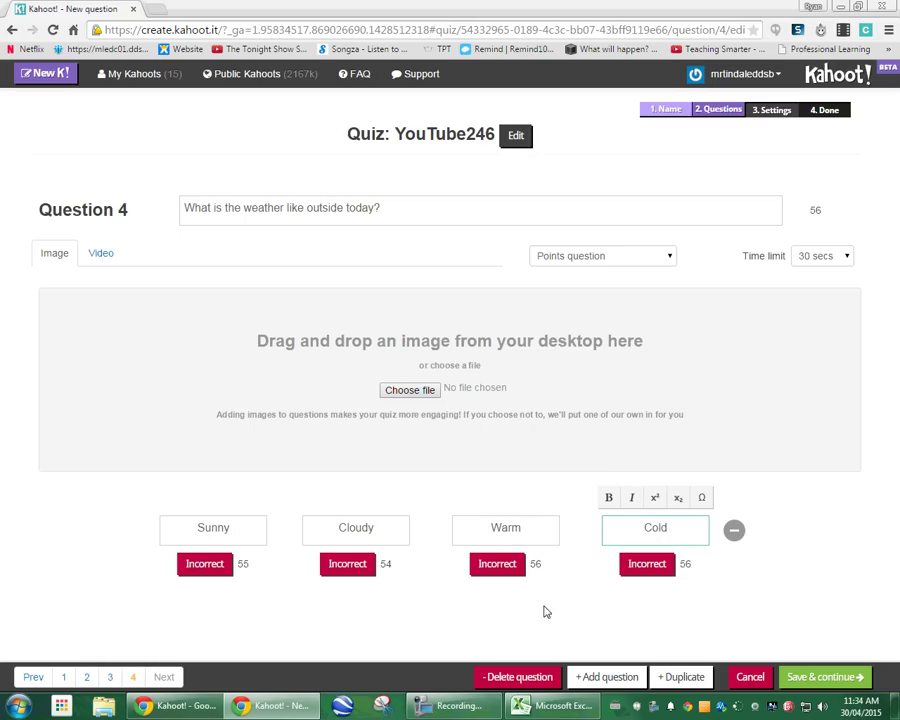
- Mark all four answers of question 4 as correct
click(192, 562)
click(341, 563)
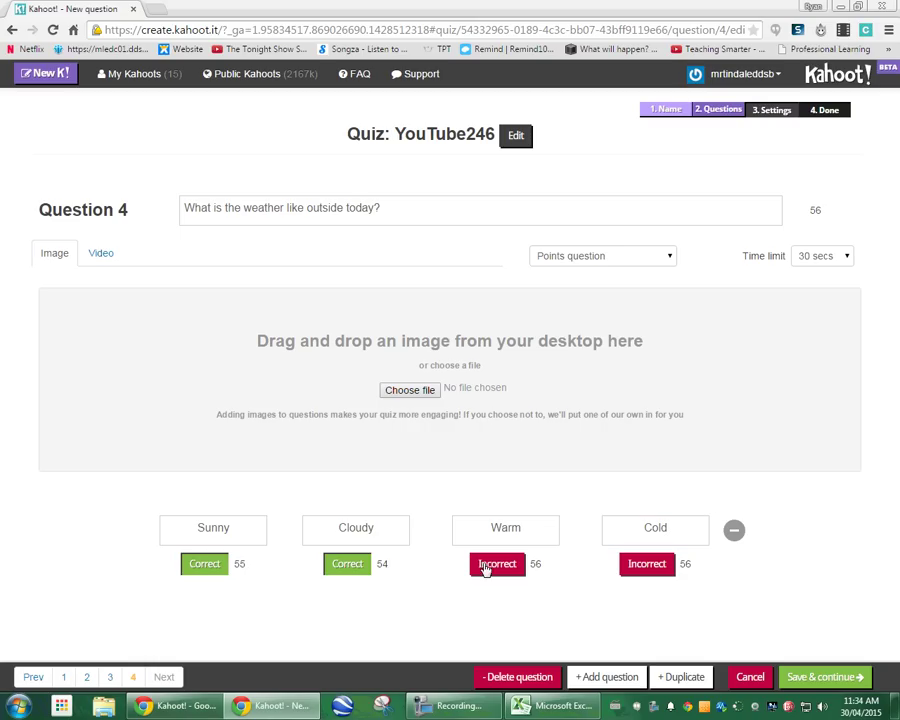
click(494, 563)
click(634, 563)
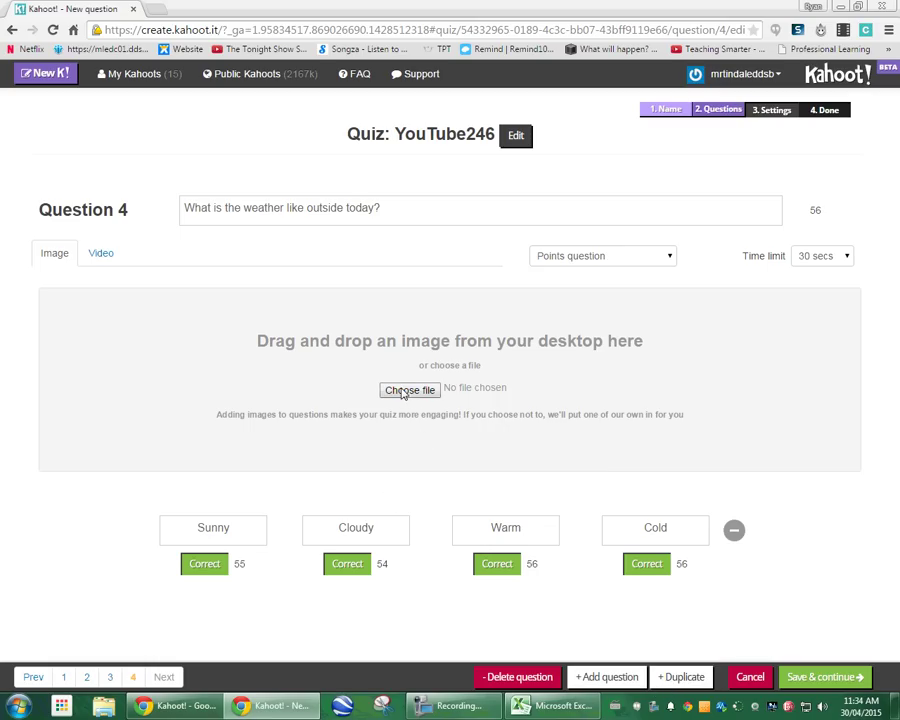
- Switch question 4's media type to Video and save the questions, continuing through to the quiz settings
click(111, 259)
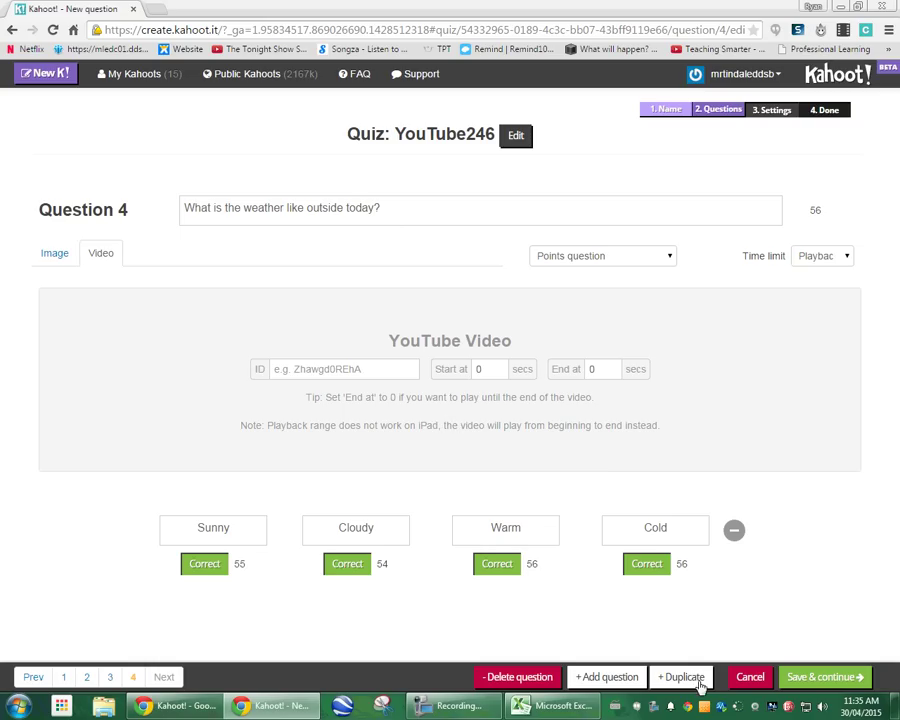
click(808, 679)
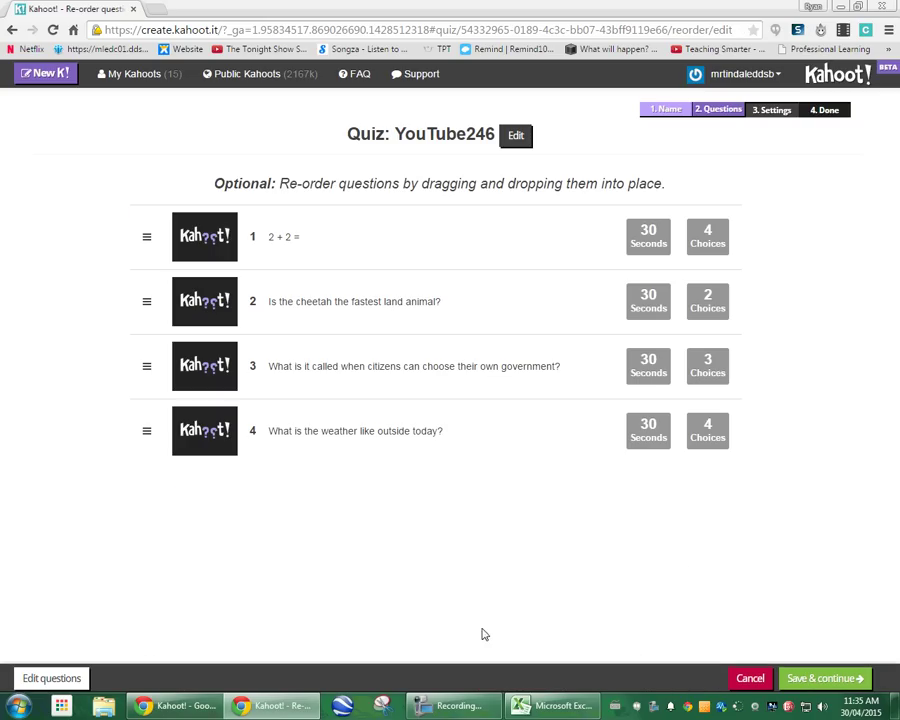
drag(348, 315, 388, 335)
click(819, 680)
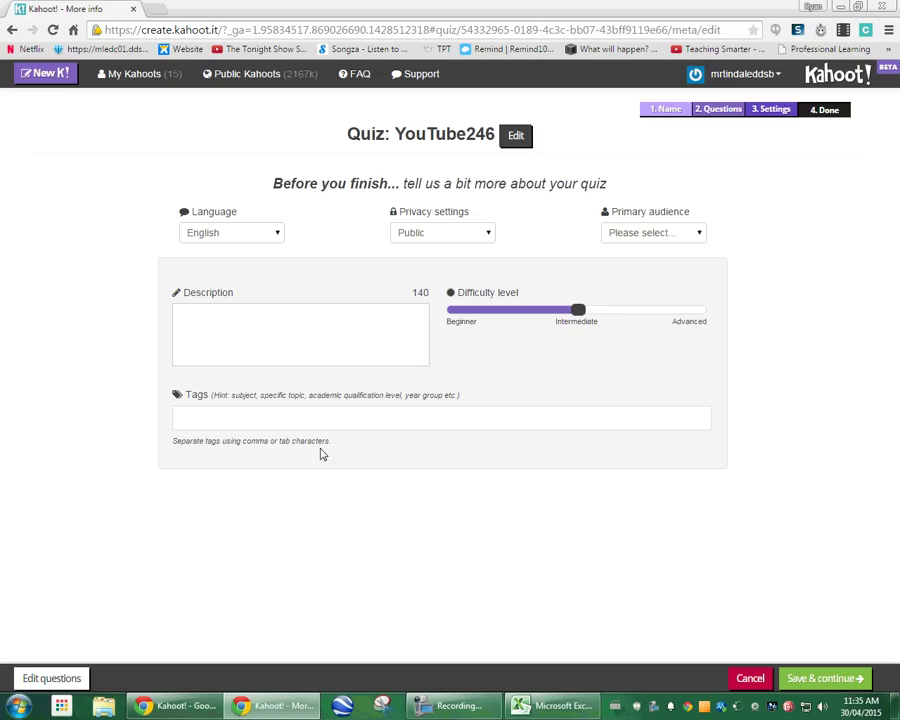
- Set the quiz's primary audience to School and finish the quiz without adding a cover image
click(659, 232)
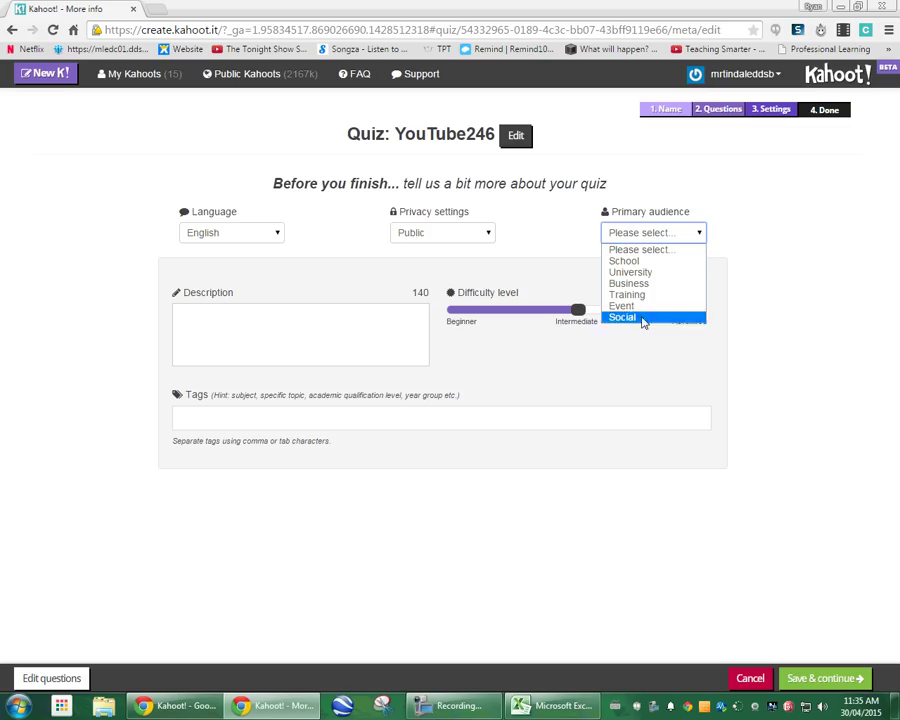
click(650, 261)
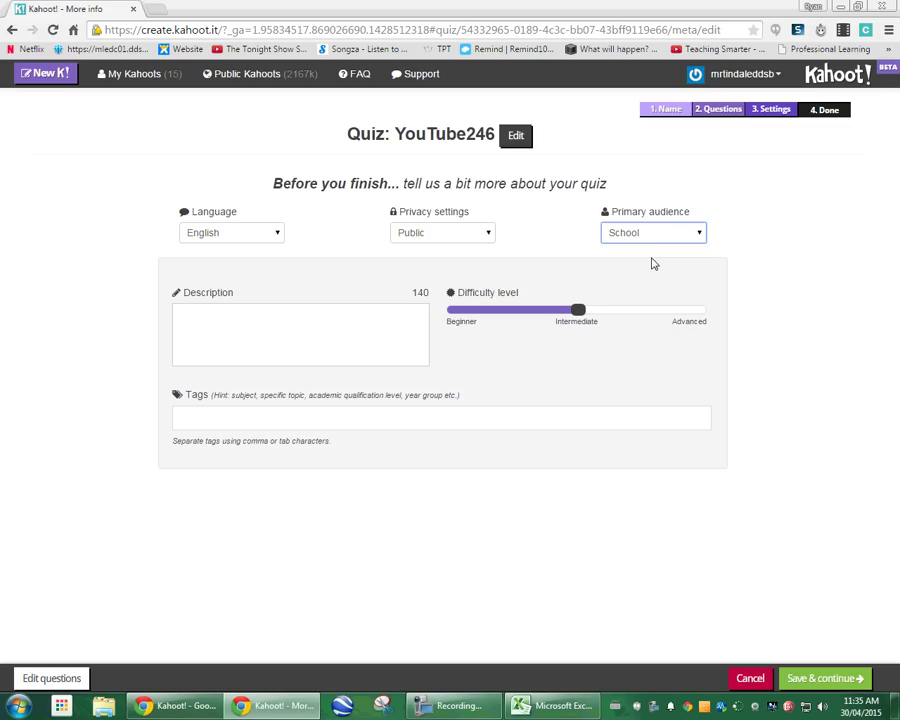
click(825, 678)
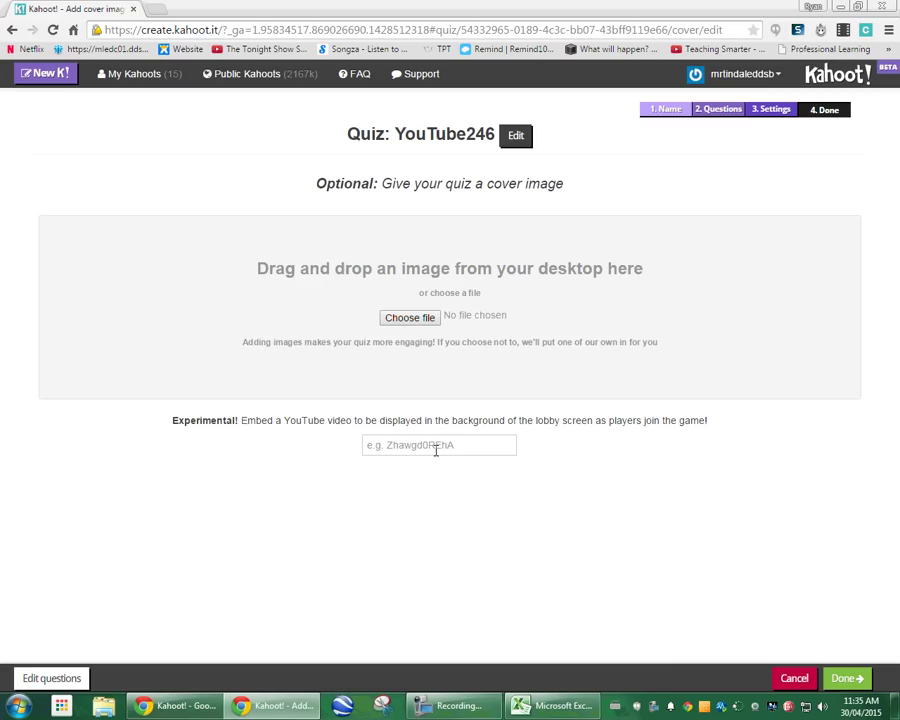
click(848, 679)
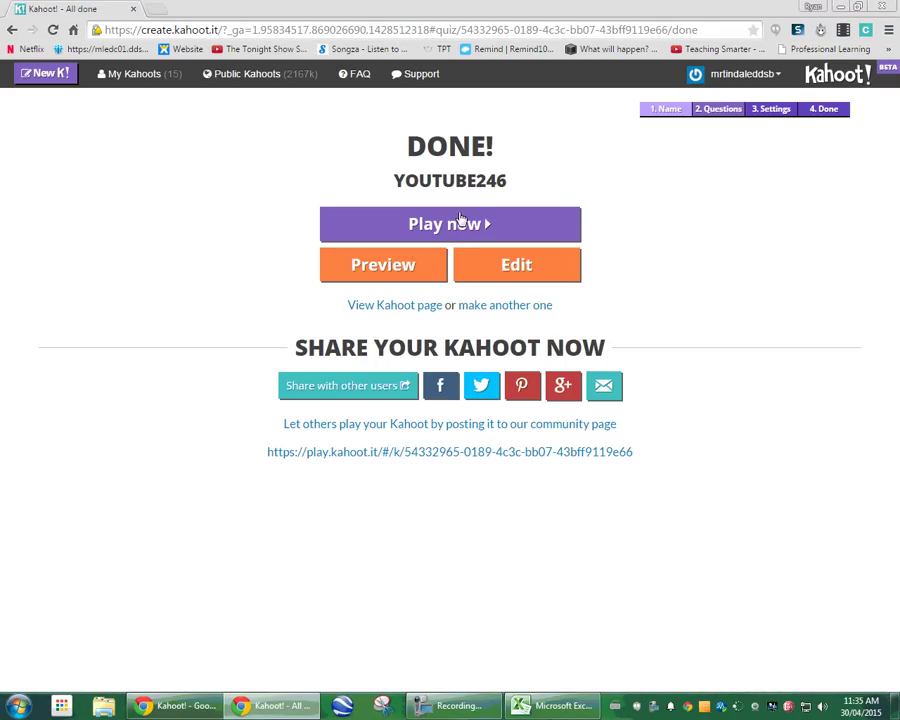
- Open the YouTube246 quiz for playing from the list of own Kahoots
click(145, 74)
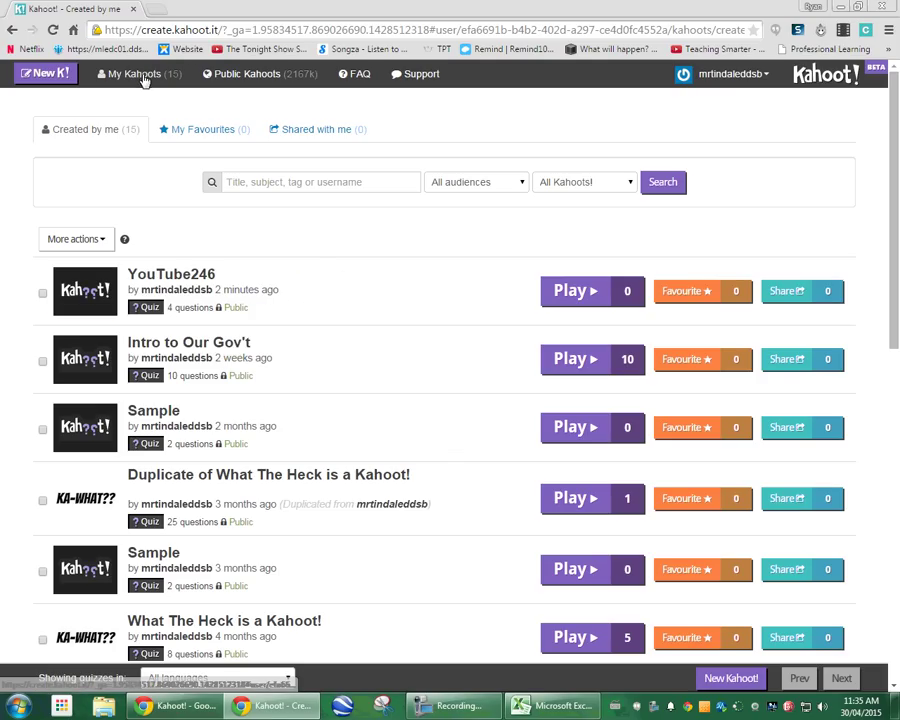
mouse_move(177, 281)
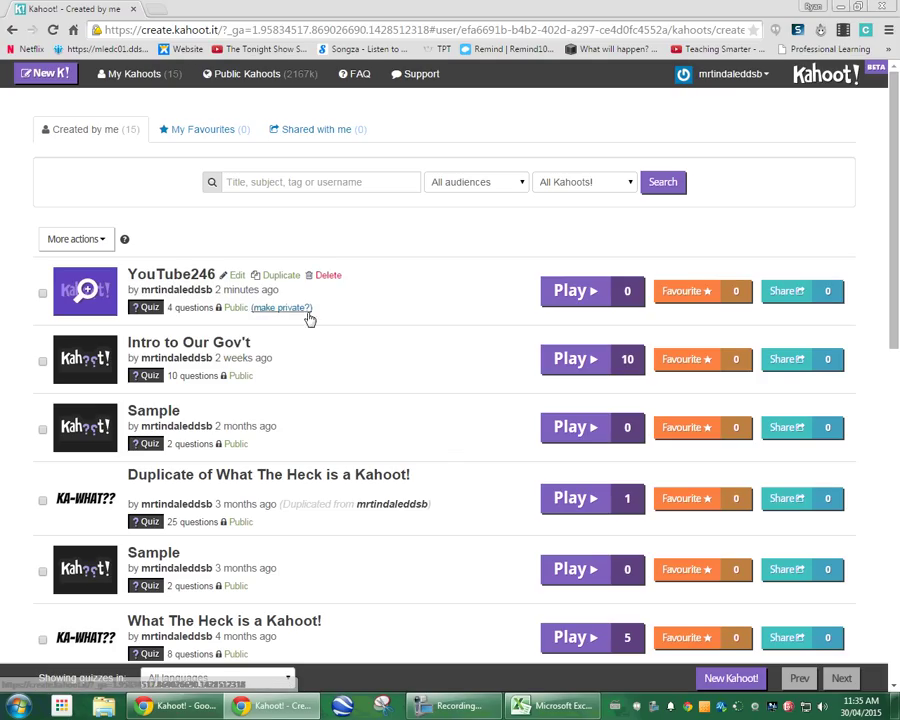
click(573, 292)
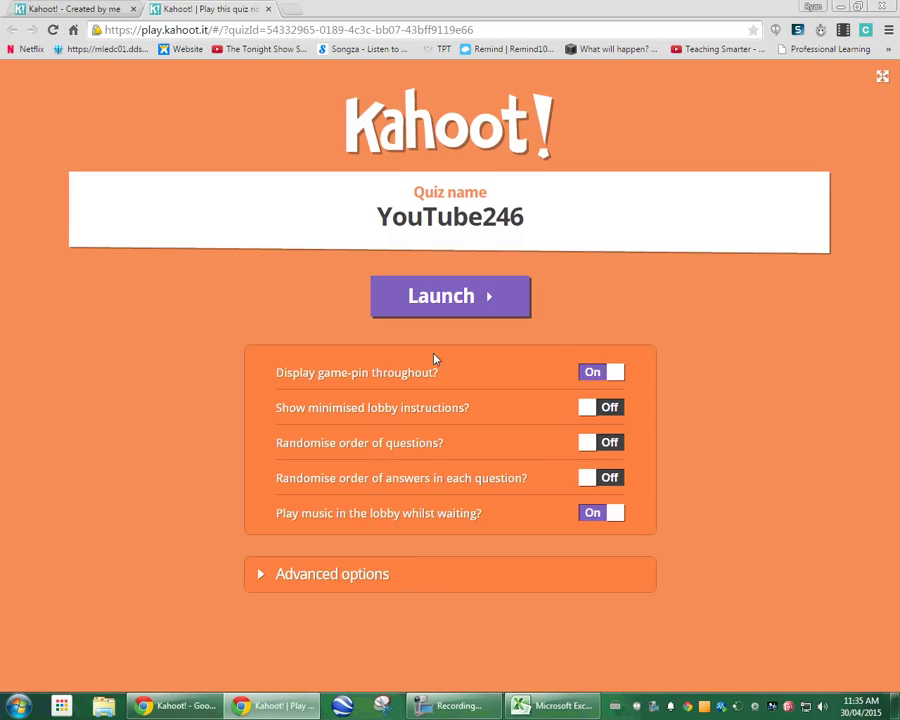
- Try out randomising the order of questions and of answers, switching both options back off
click(585, 442)
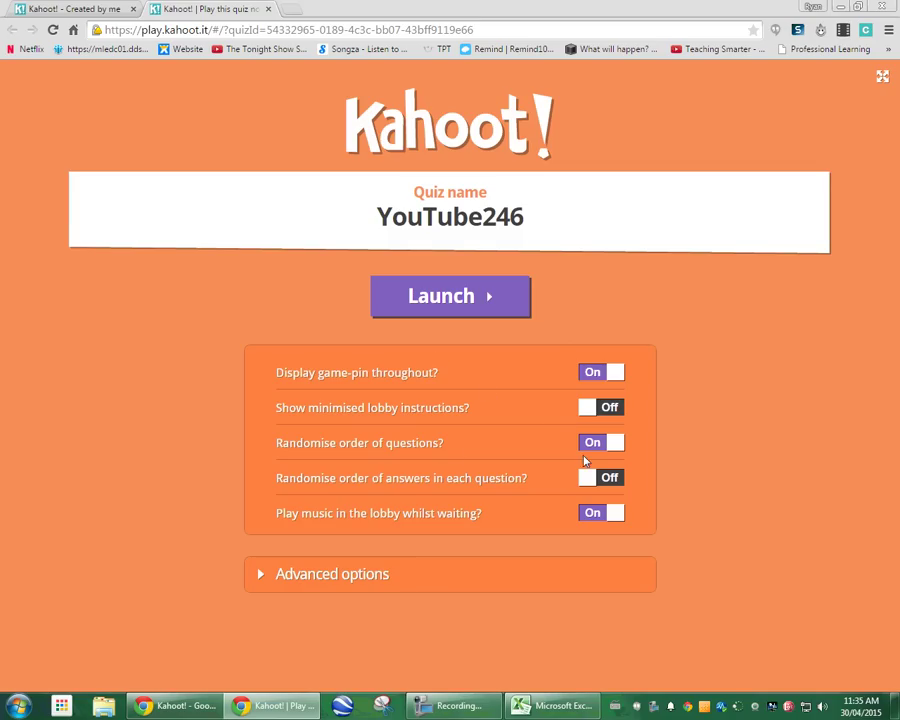
click(587, 479)
click(586, 477)
click(585, 441)
- Launch the quiz and lower the computer's speaker volume to the minimum
click(484, 307)
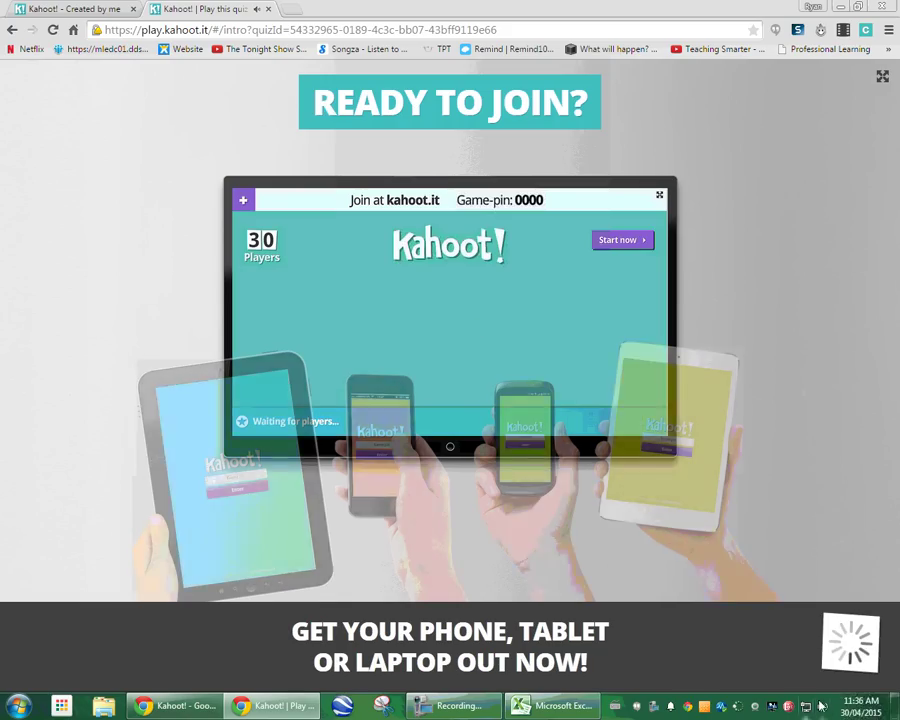
click(819, 706)
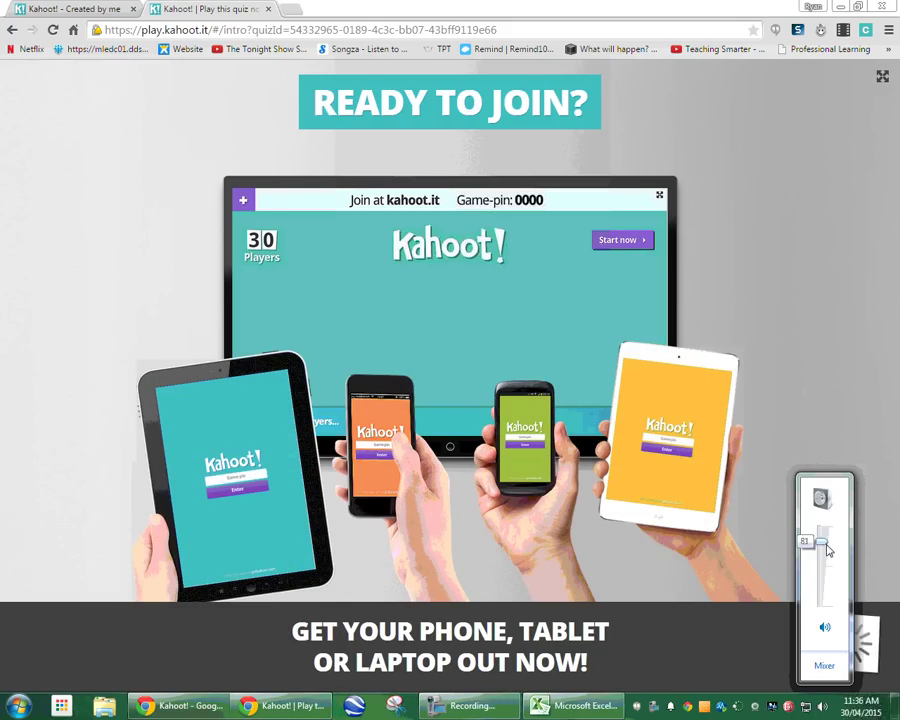
drag(826, 548, 828, 606)
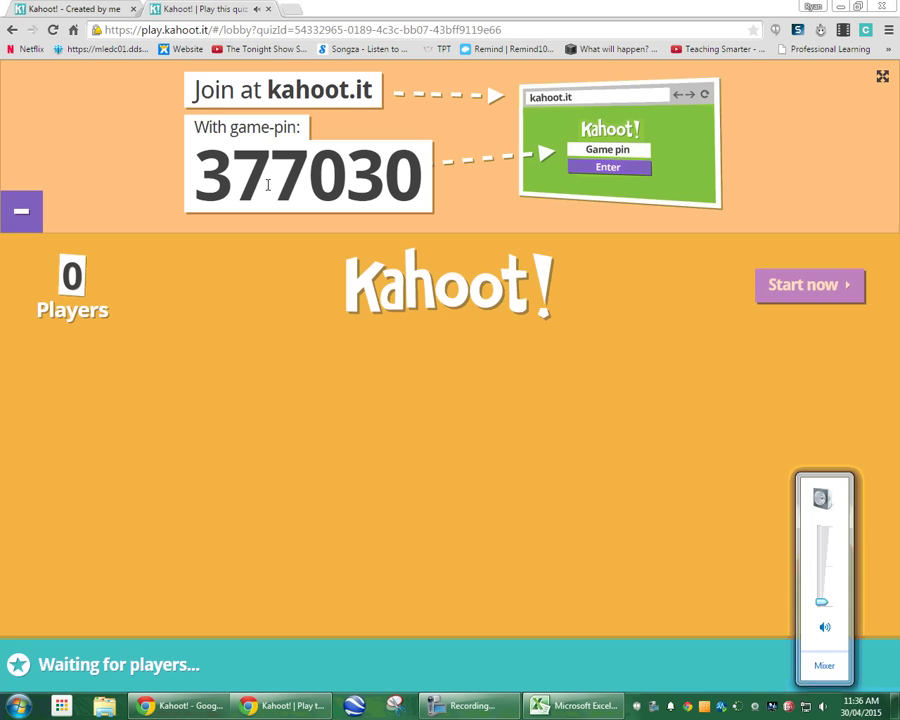
- Open kahoot.it in a new browser tab and close the tab listing own Kahoots
click(292, 10)
text(kahoot.it/#/)
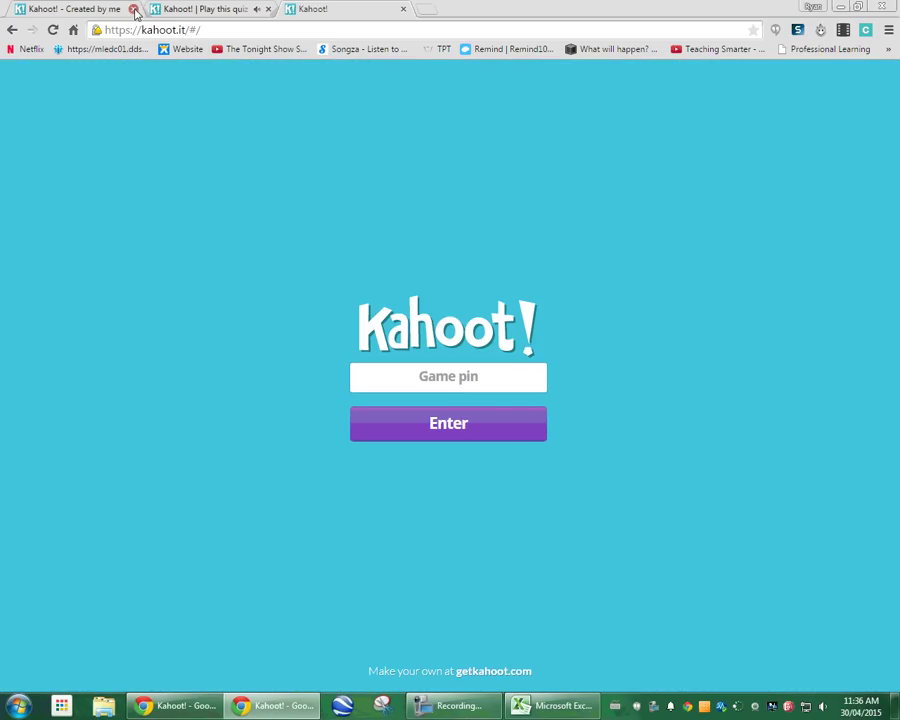
click(133, 9)
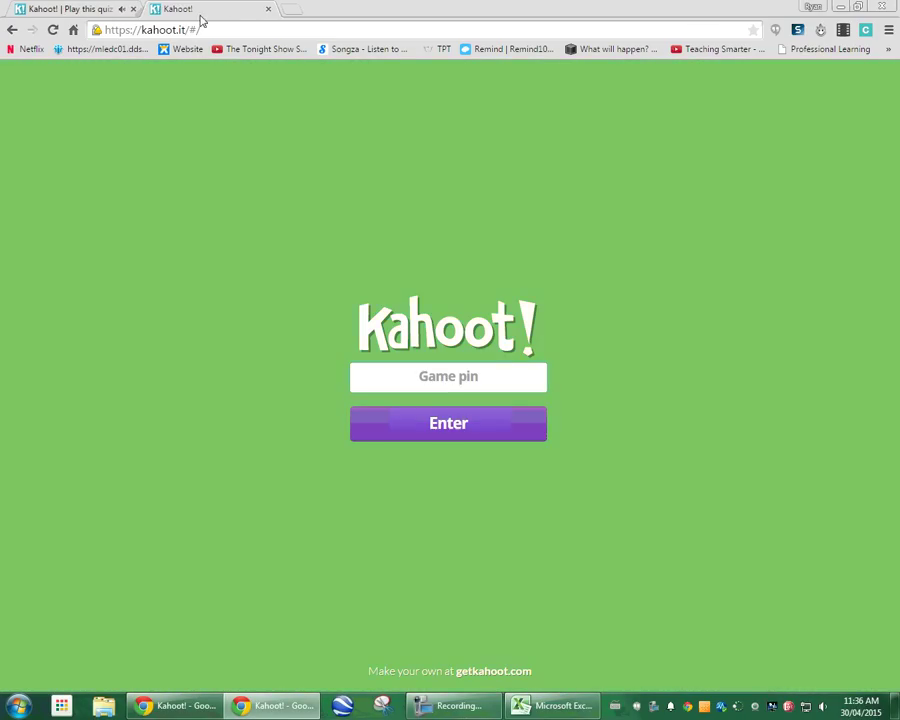
- Move the kahoot.it tab into its own narrow window beside the lobby so the full game pin stays readable
drag(200, 14, 830, 2)
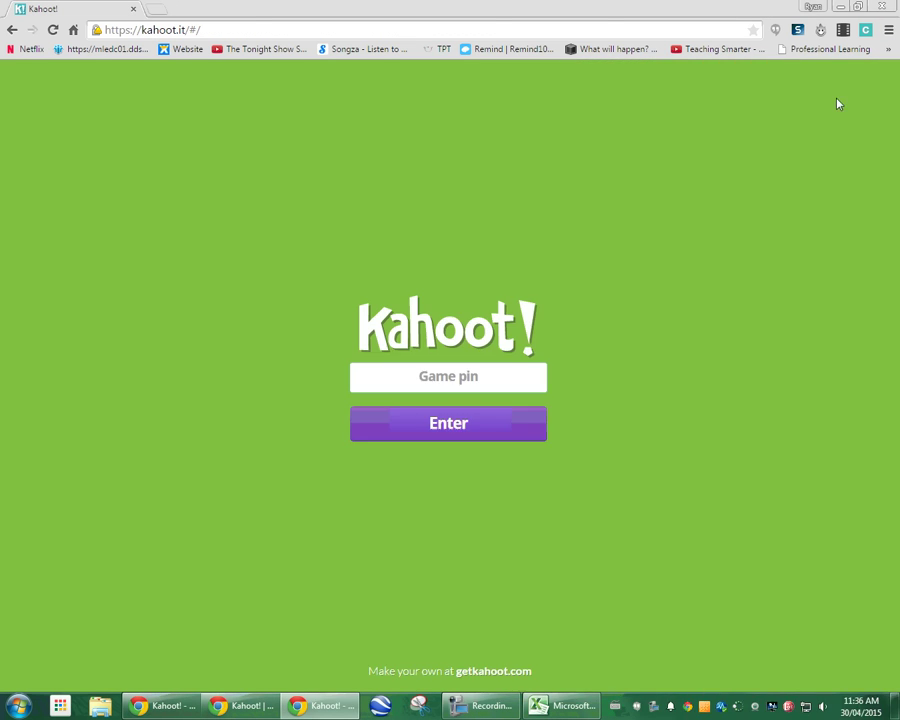
drag(506, 6, 897, 90)
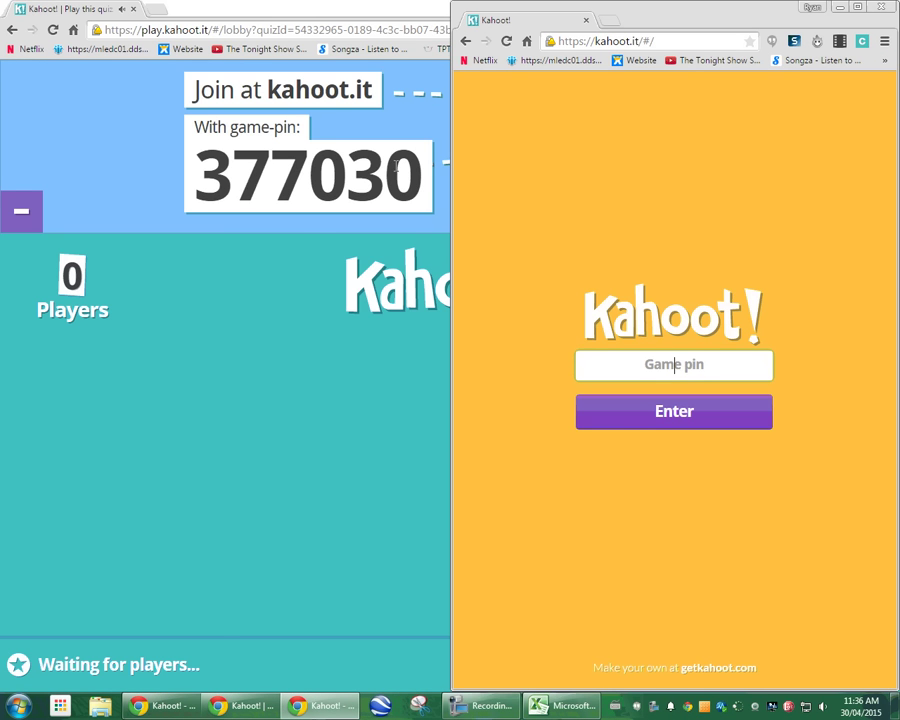
drag(451, 149, 594, 148)
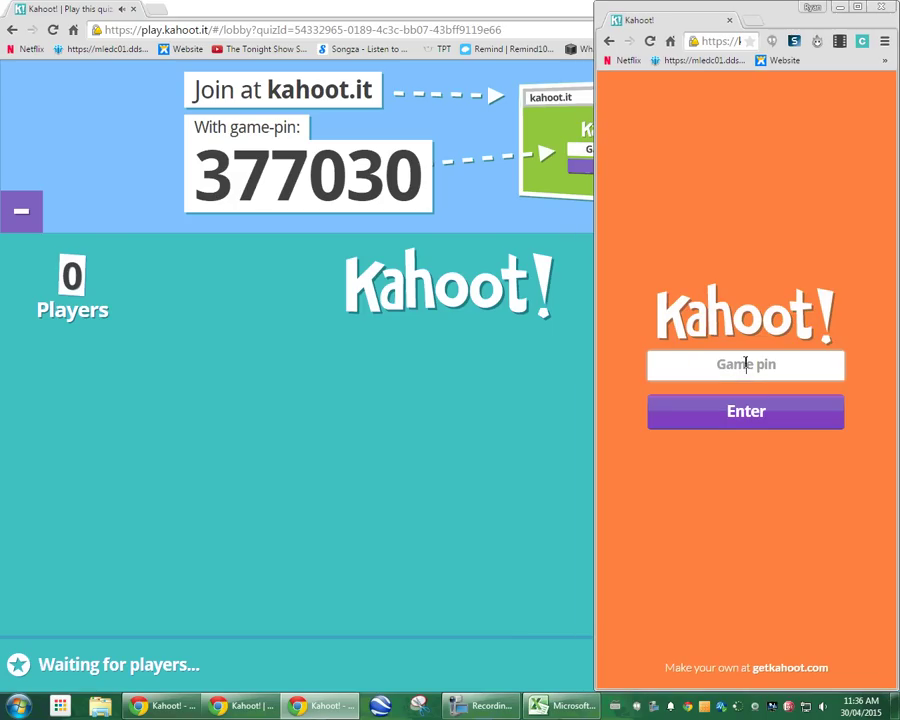
- Enter the game pin shown in the lobby on the kahoot.it player page and submit it
text(3770)
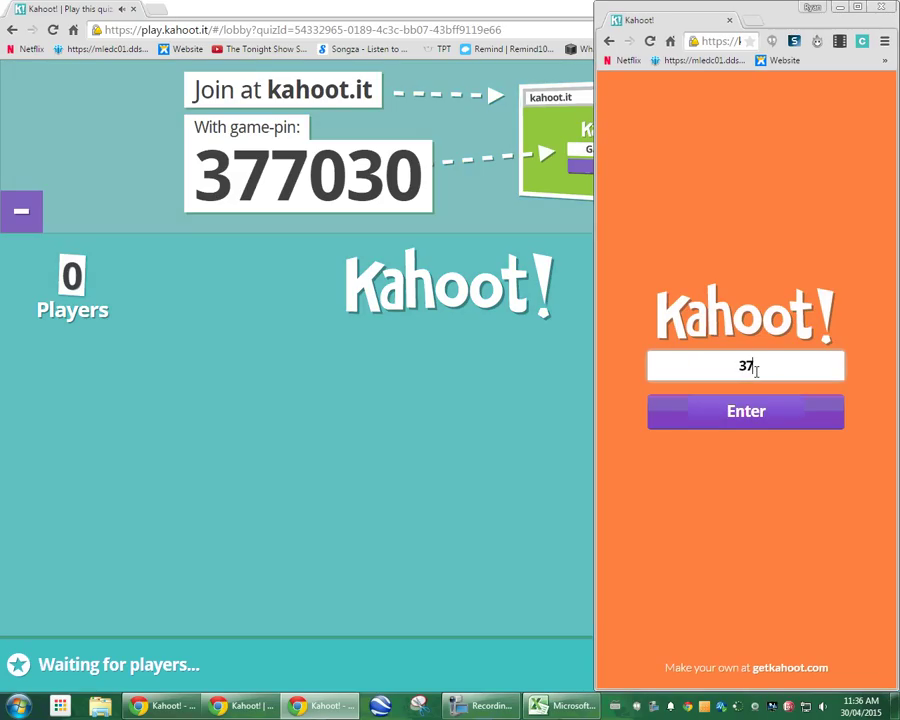
text(30)
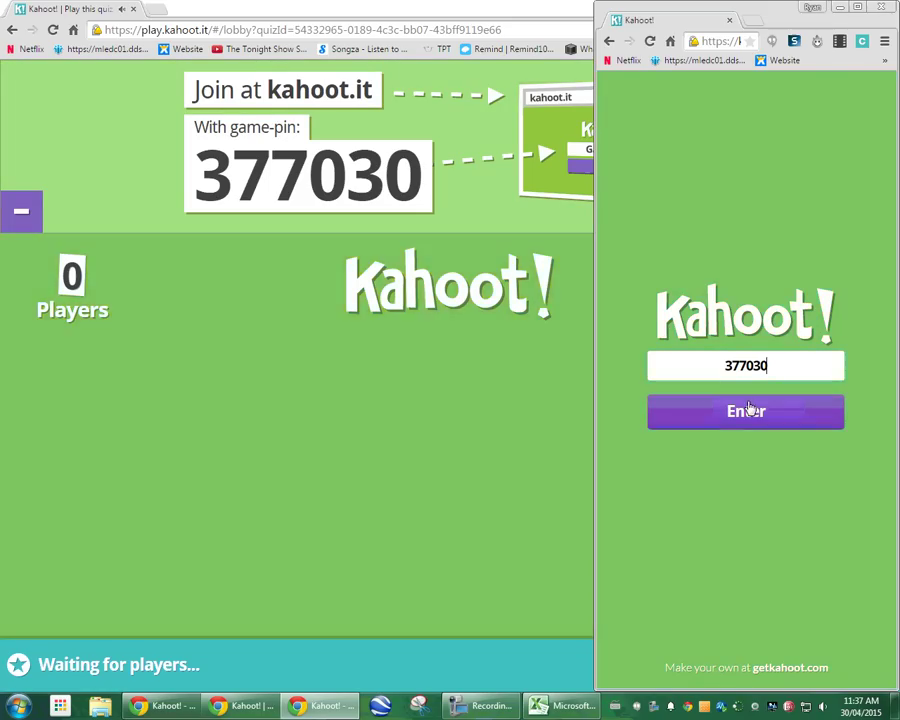
click(745, 414)
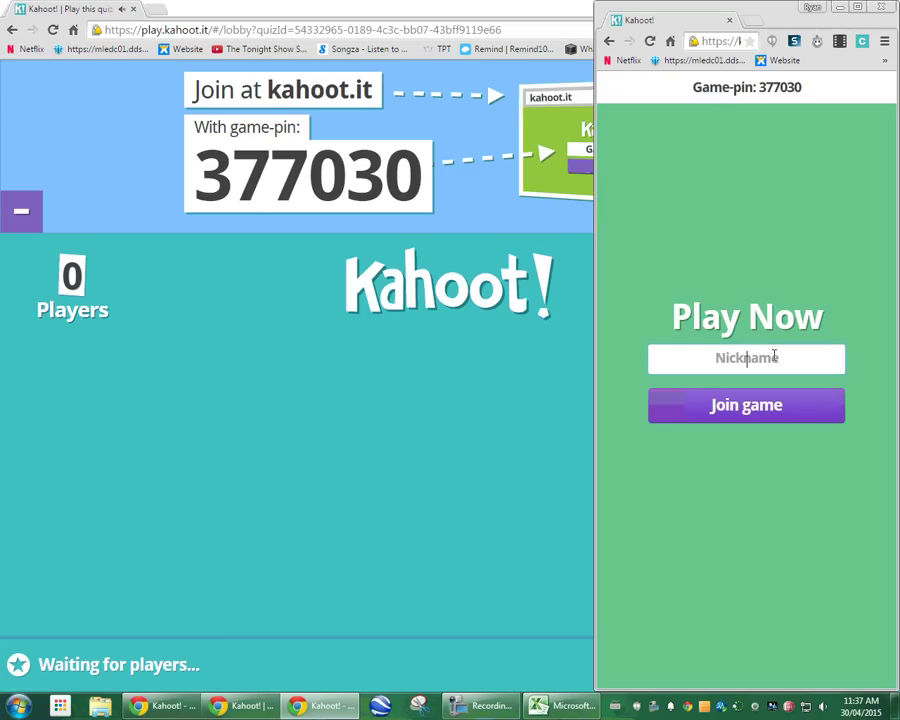
- Enter the player's nickname and join the game
text(Rya)
key(BackSpace)
key(BackSpace)
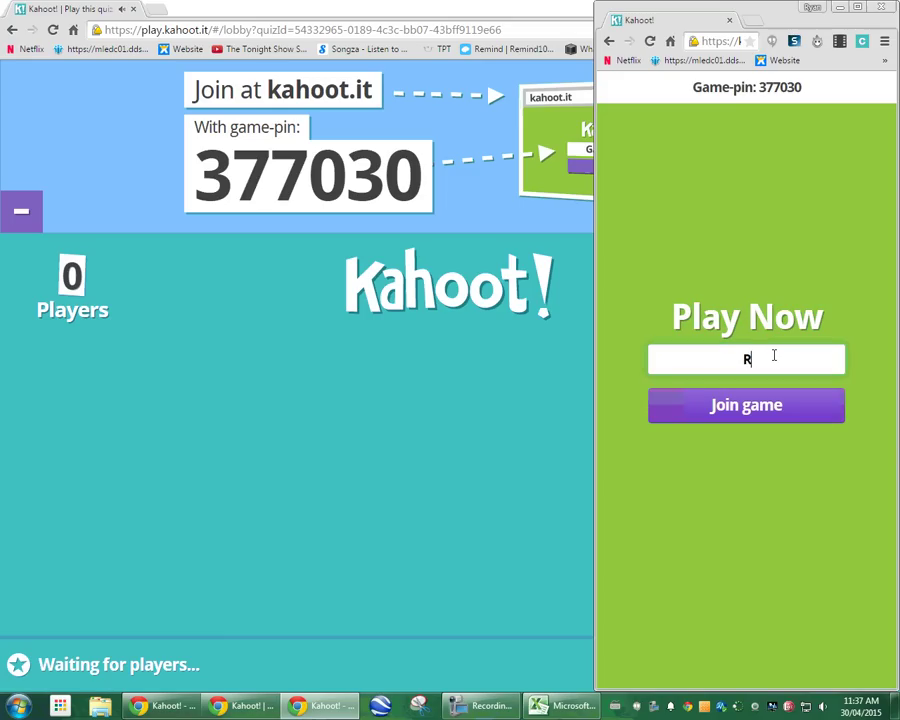
text(yan the Gra)
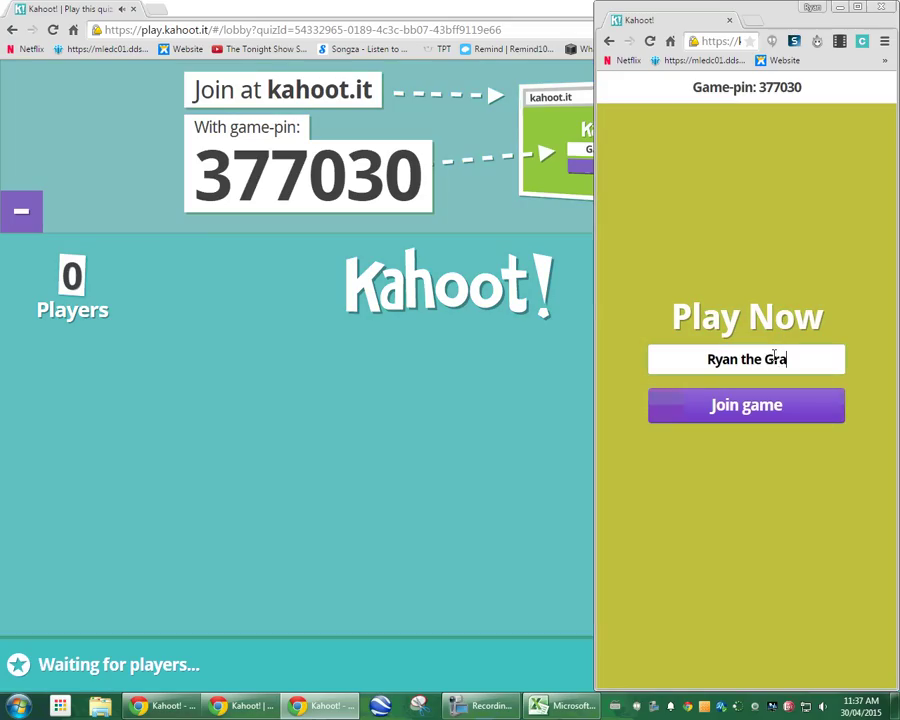
key(BackSpace)
text(eat)
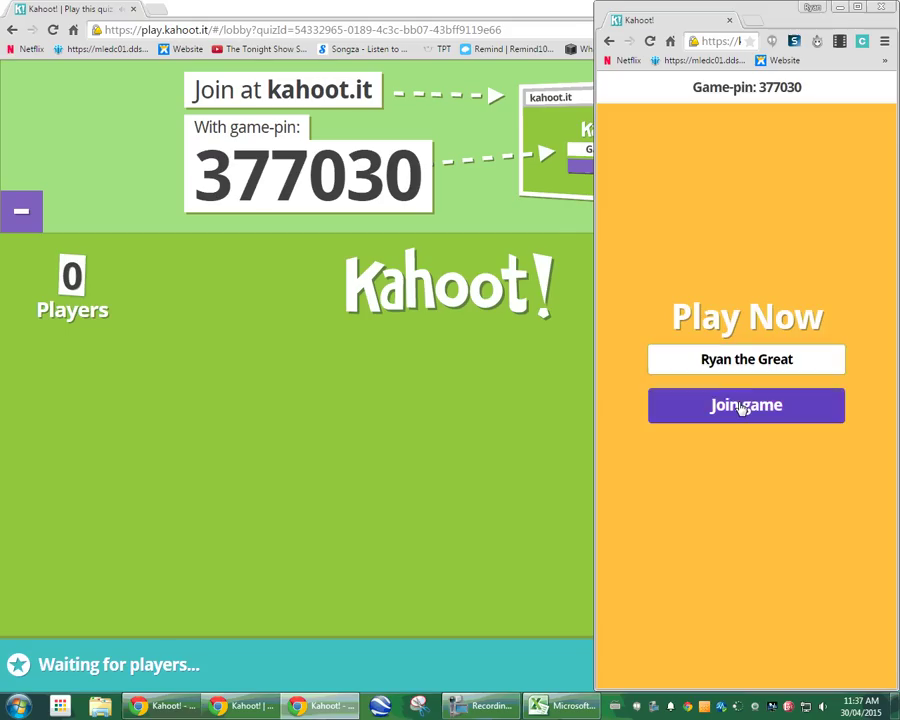
click(741, 406)
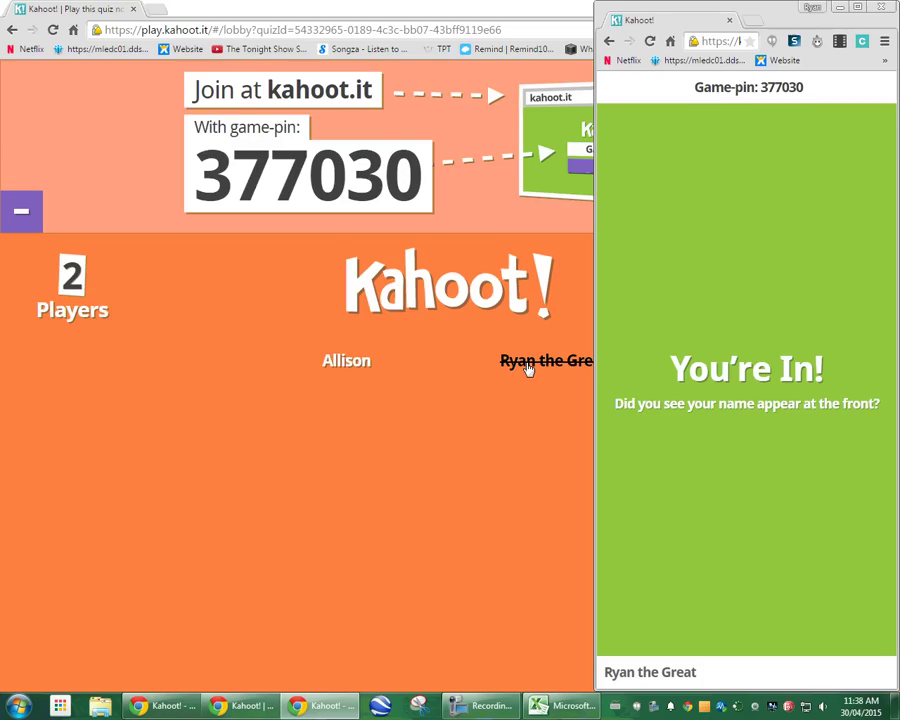
- Kick the player who joined from the kahoot.it window out of the game lobby
click(528, 364)
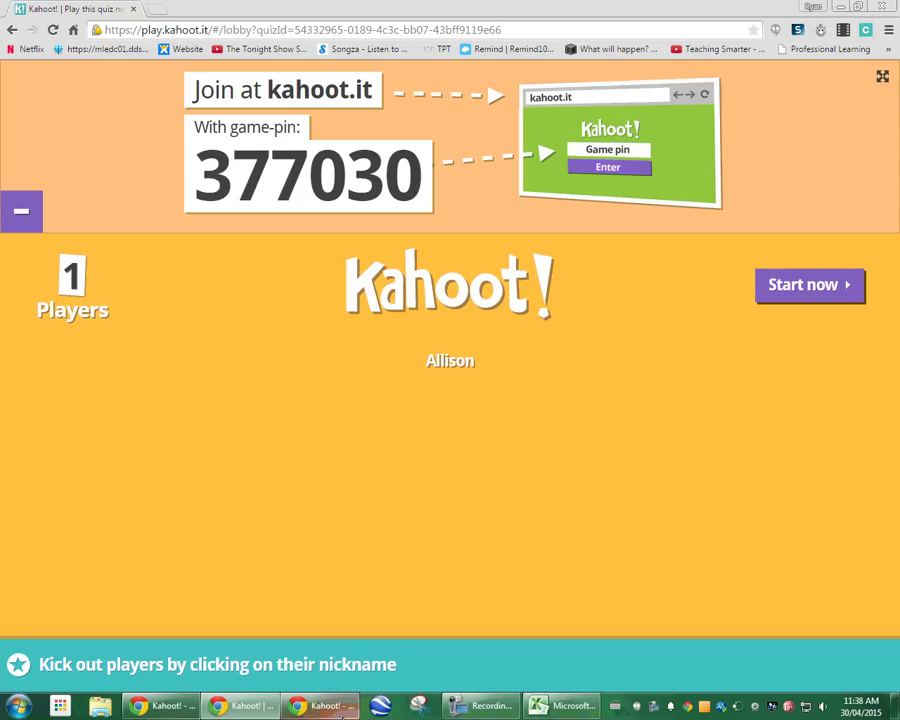
- Close the kicked player's kahoot.it window and start the game from the lobby
click(322, 705)
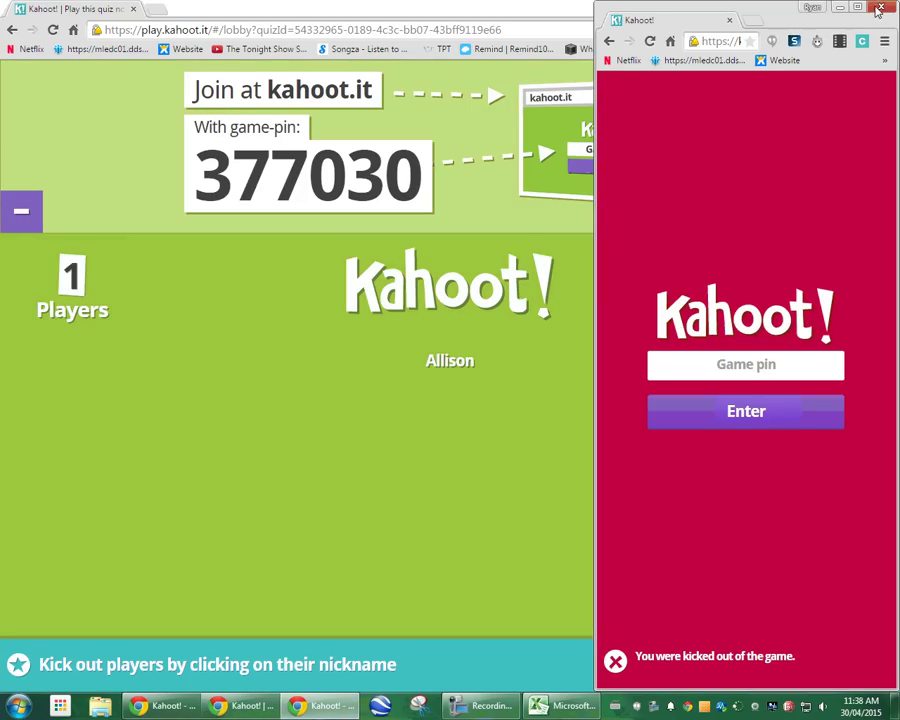
click(879, 7)
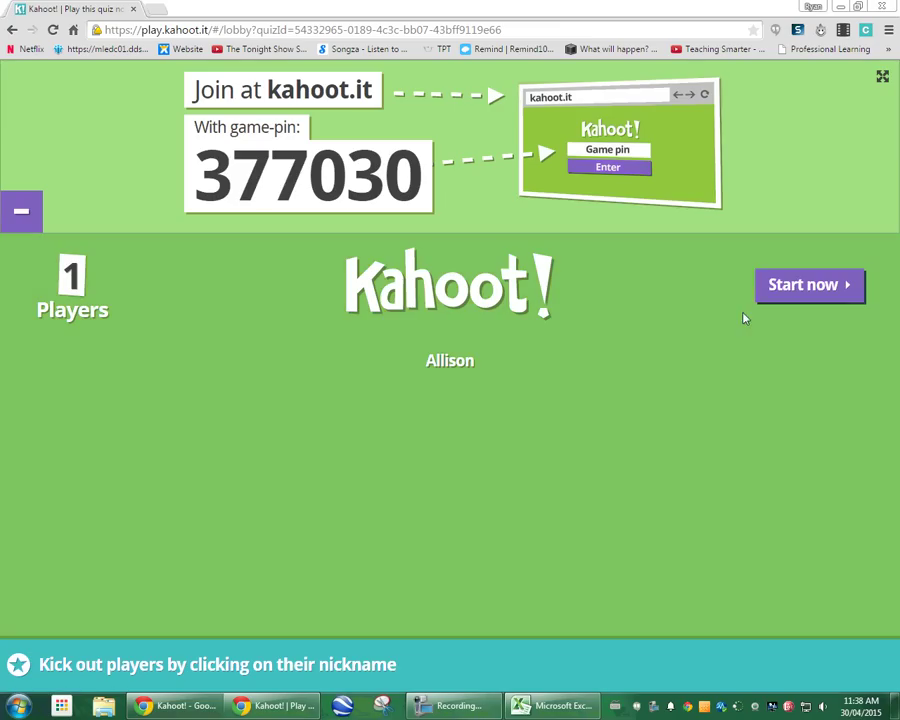
click(819, 286)
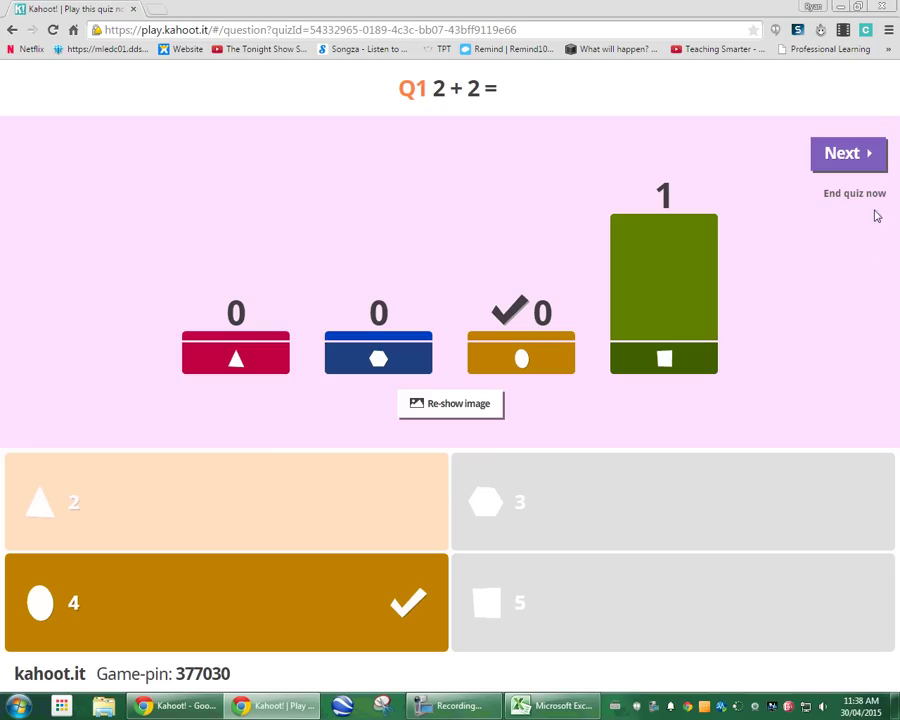
- Advance the game from question 1 through question 4, passing the scoreboard after each answered question
click(846, 155)
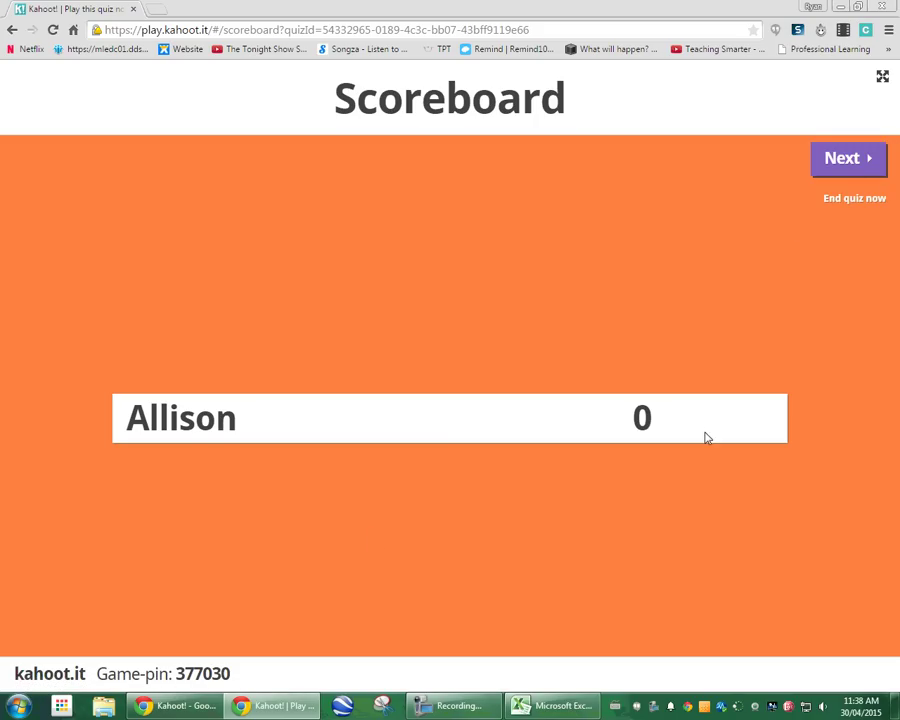
click(842, 162)
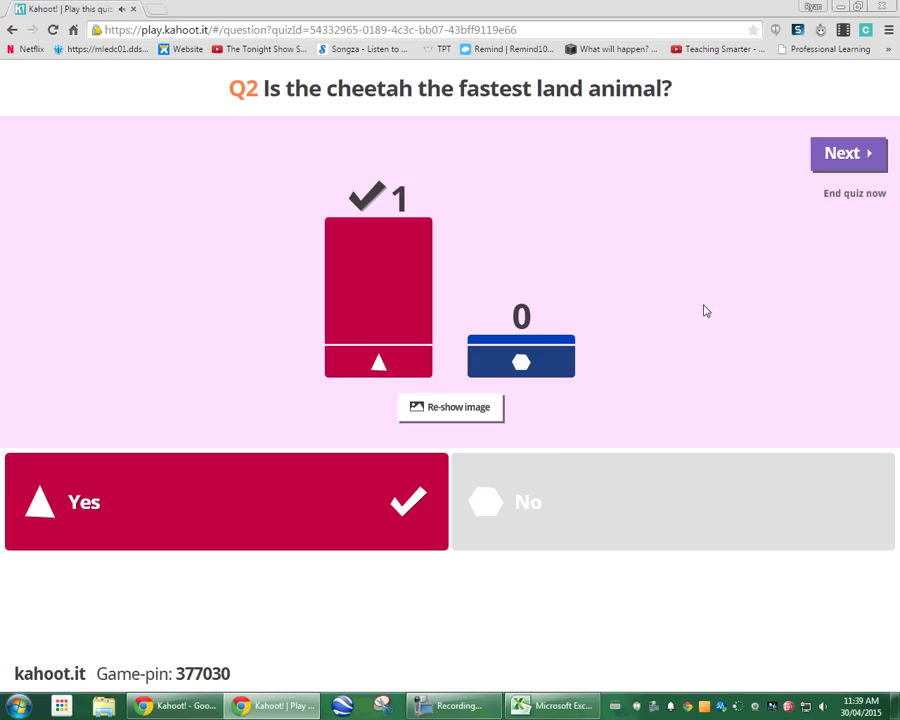
click(851, 157)
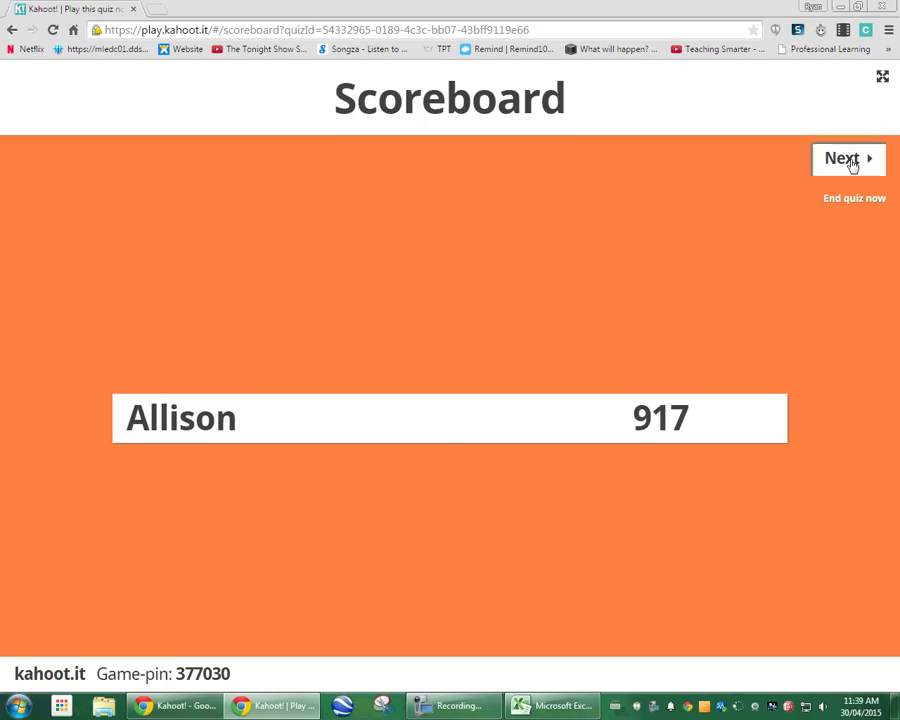
click(850, 163)
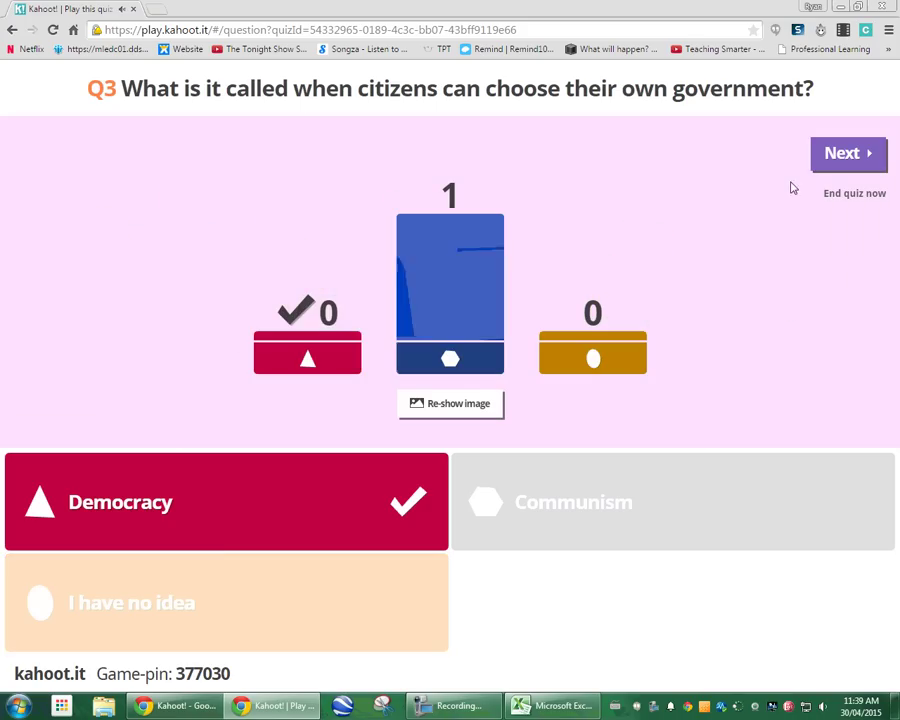
click(821, 162)
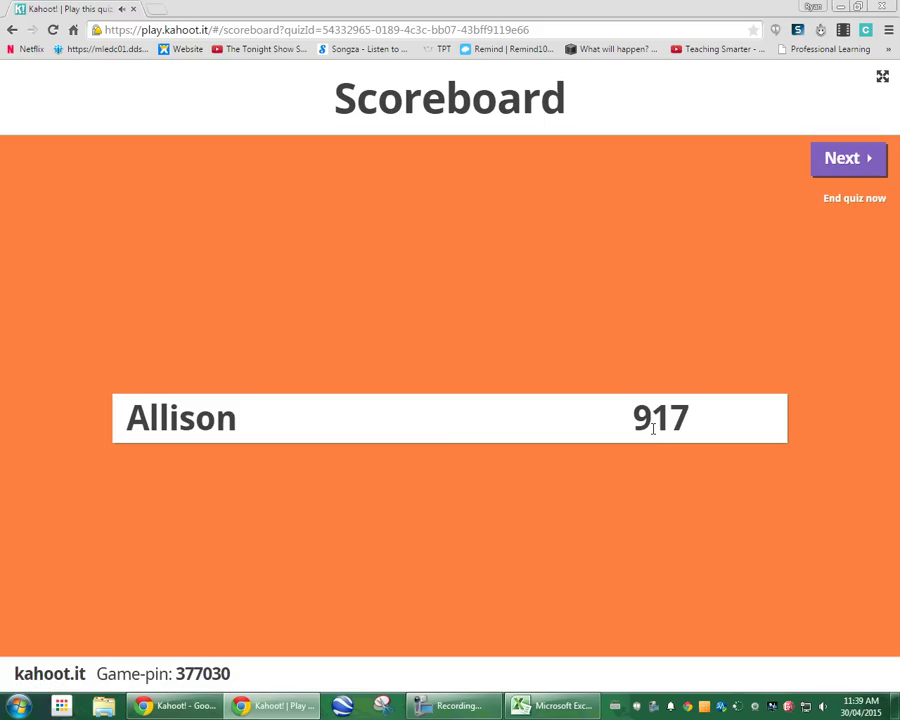
click(845, 160)
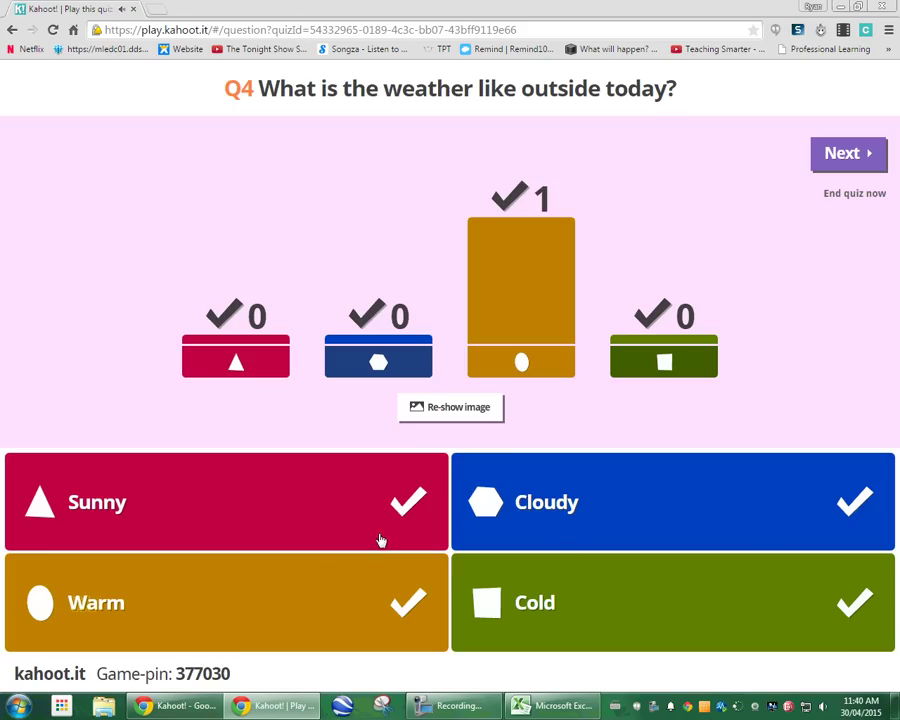
- End the quiz after question 4, proceed through the feedback ratings to the final scoreboard, and download the results
click(840, 153)
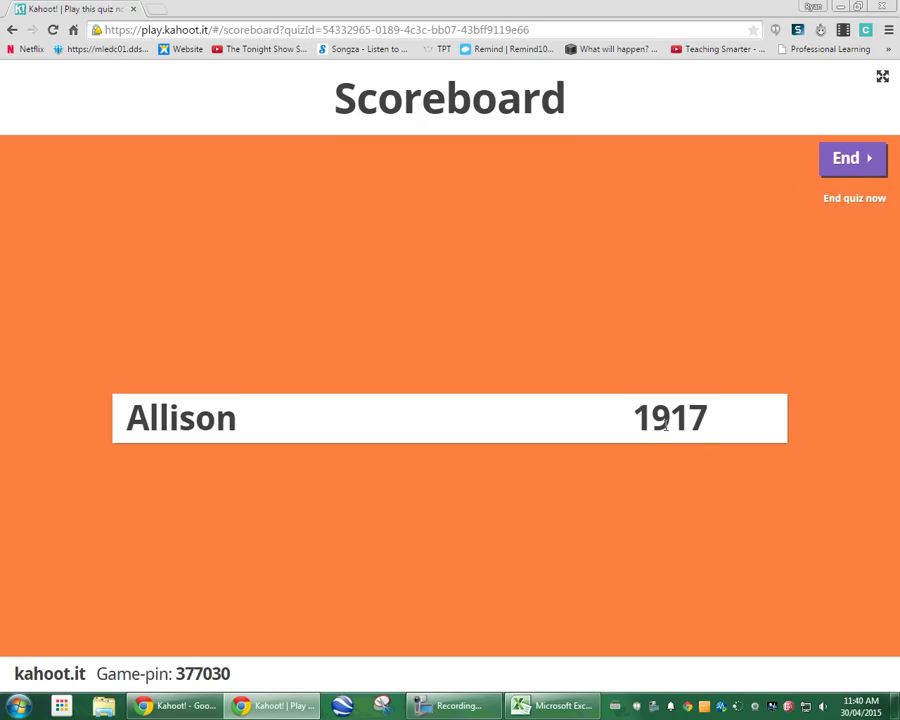
click(850, 162)
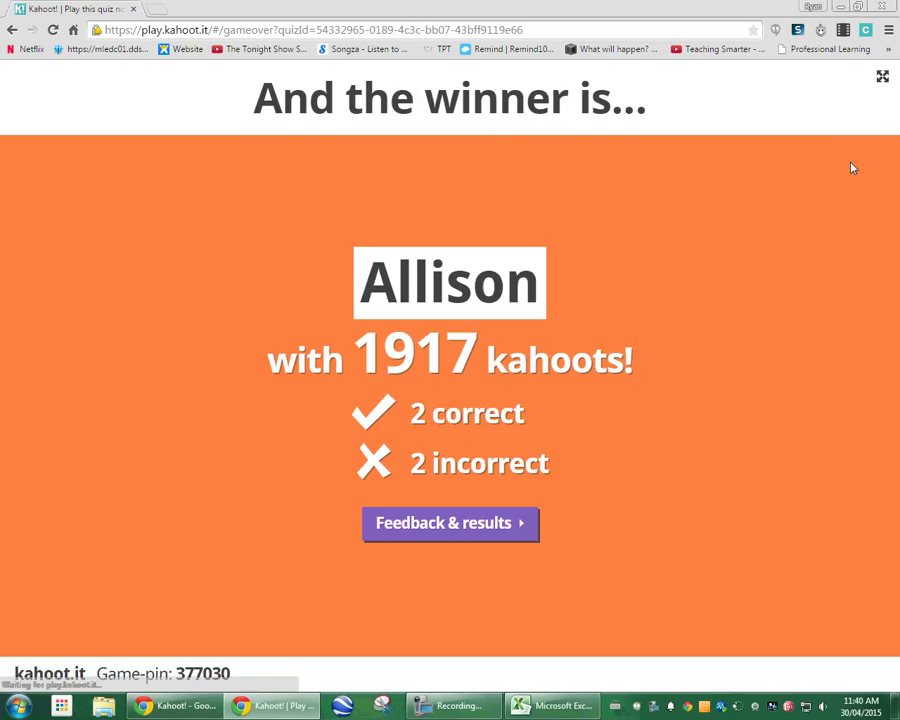
click(448, 527)
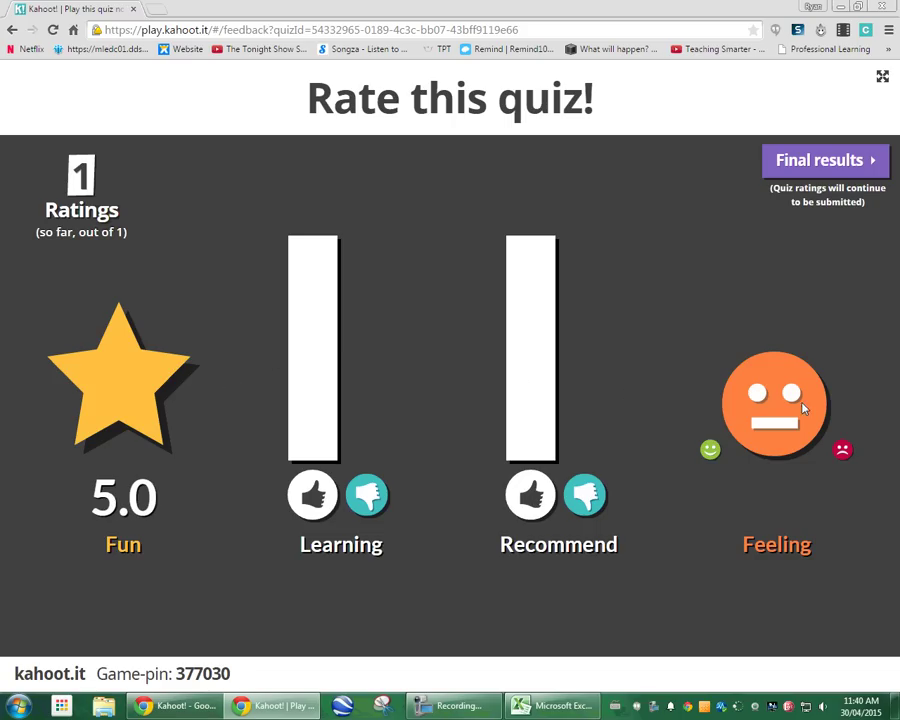
click(816, 162)
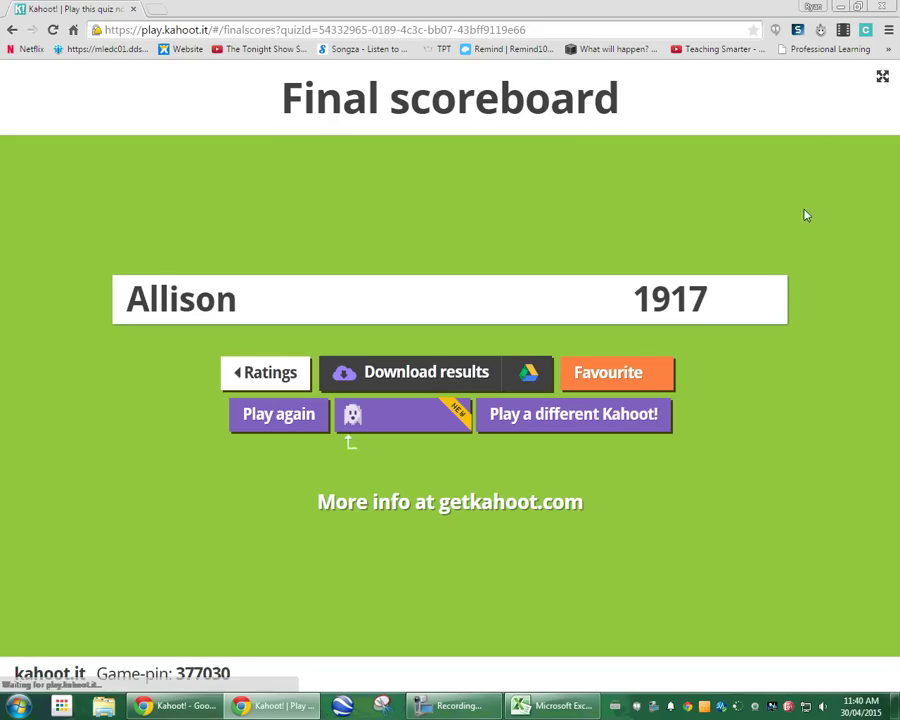
click(441, 372)
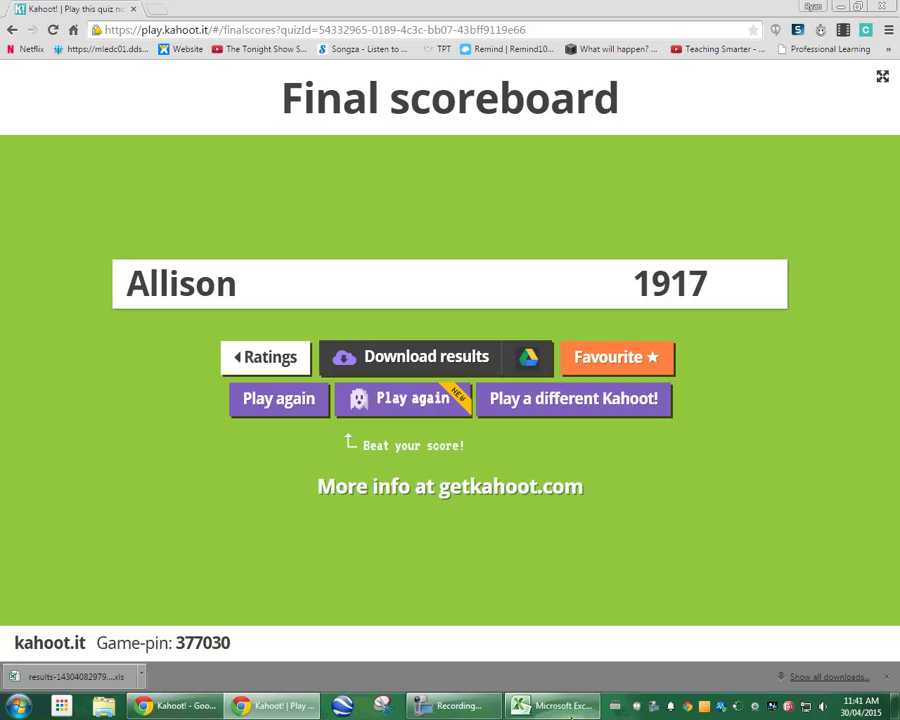
mouse_move(552, 705)
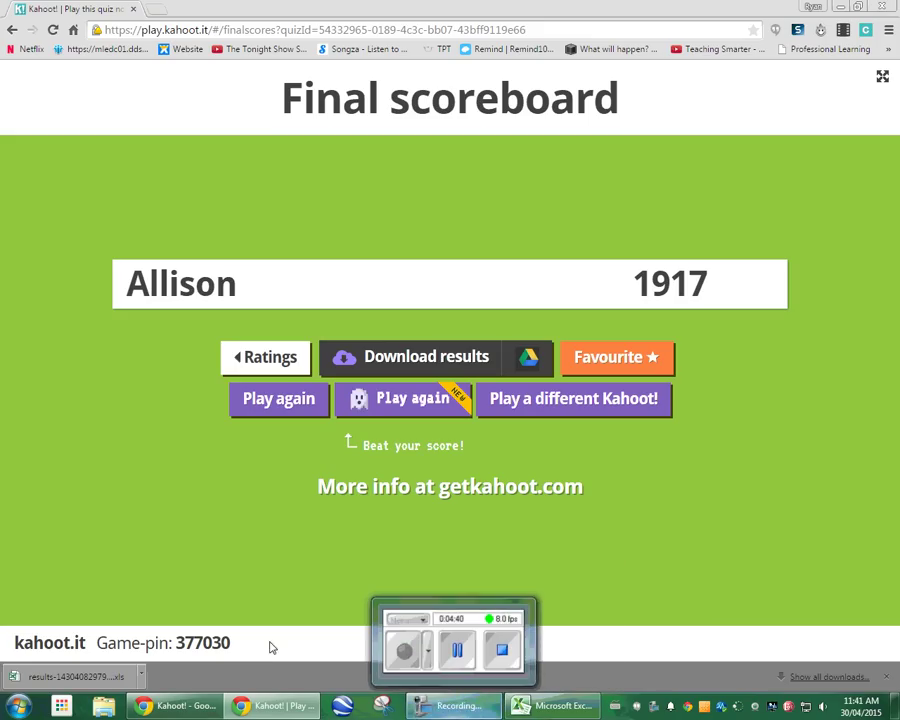
click(45, 676)
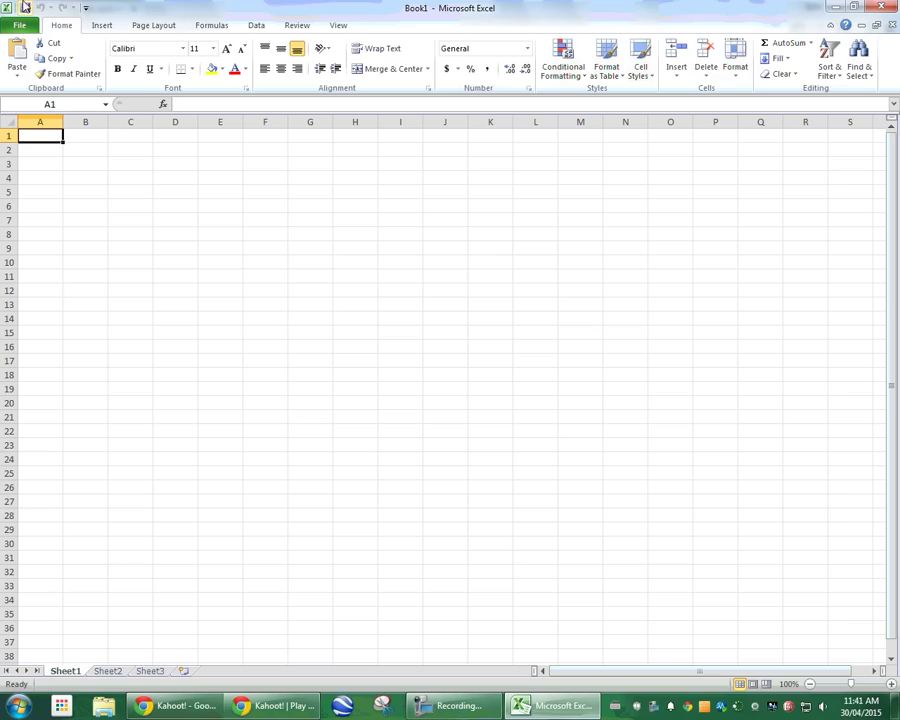
click(19, 24)
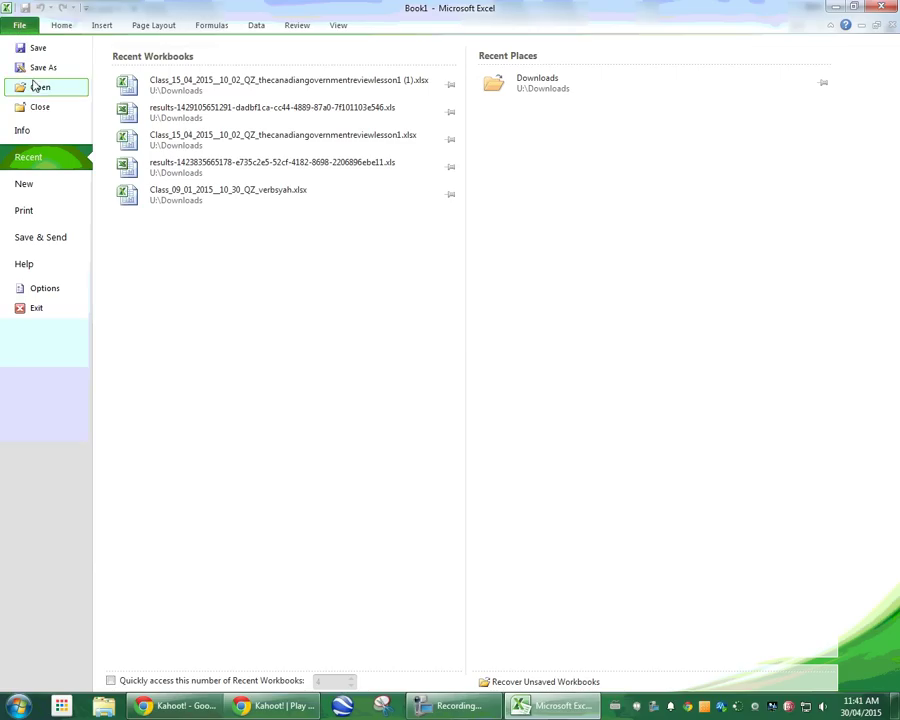
click(40, 186)
click(36, 160)
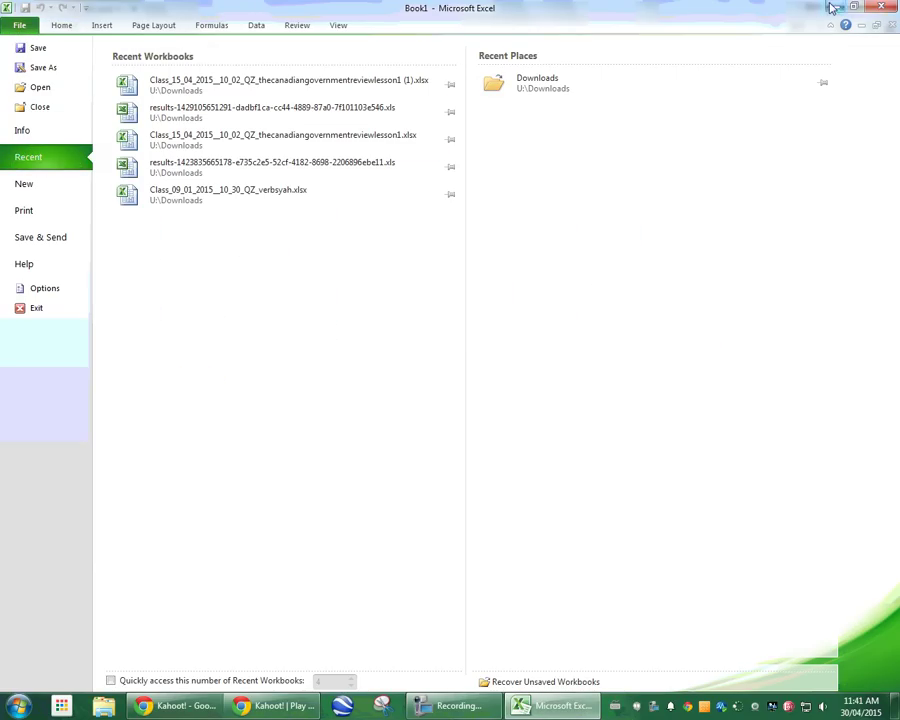
click(270, 706)
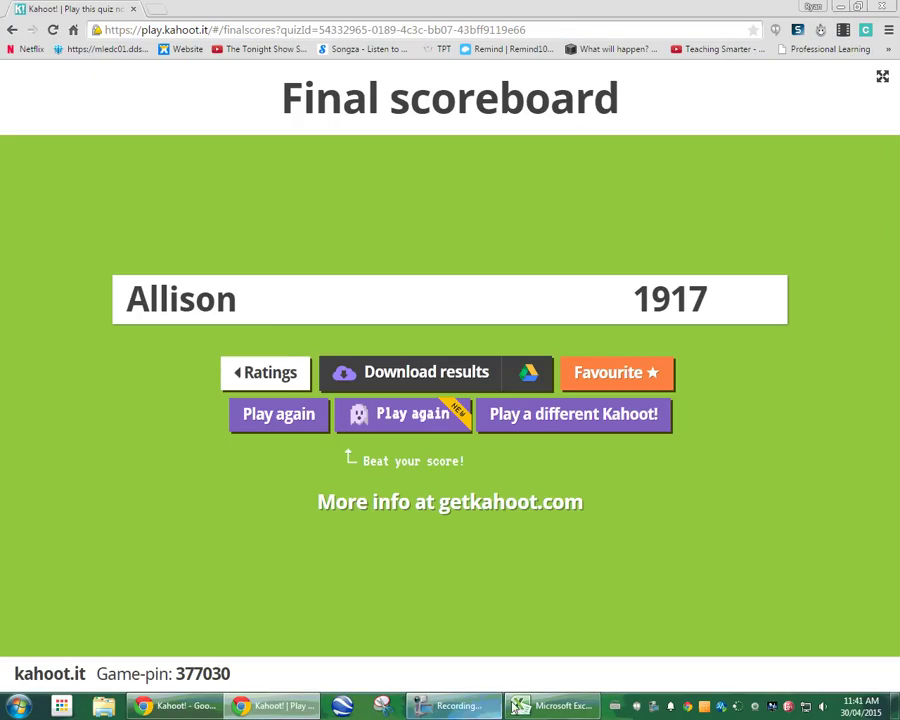
- Save the quiz results to Google Drive and open the saved Kahoot Results - YouTube246.xls file
click(457, 380)
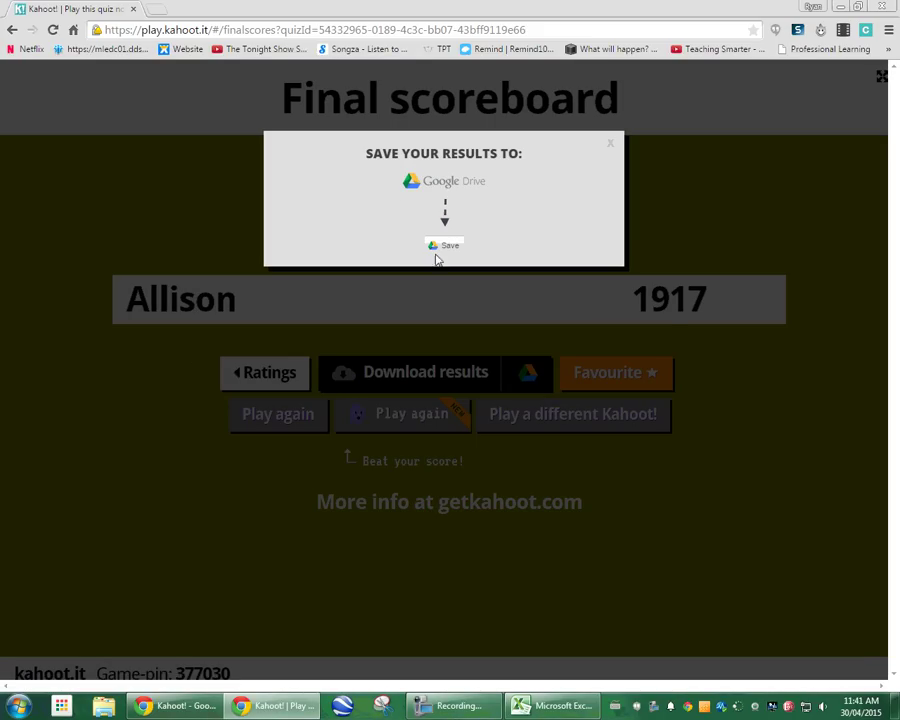
click(448, 246)
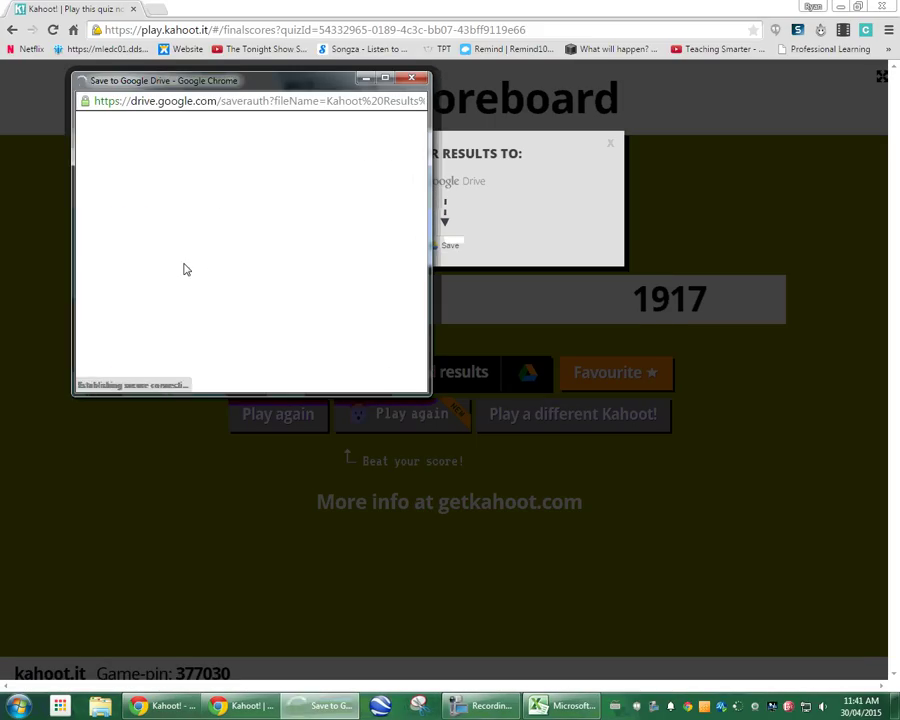
click(138, 355)
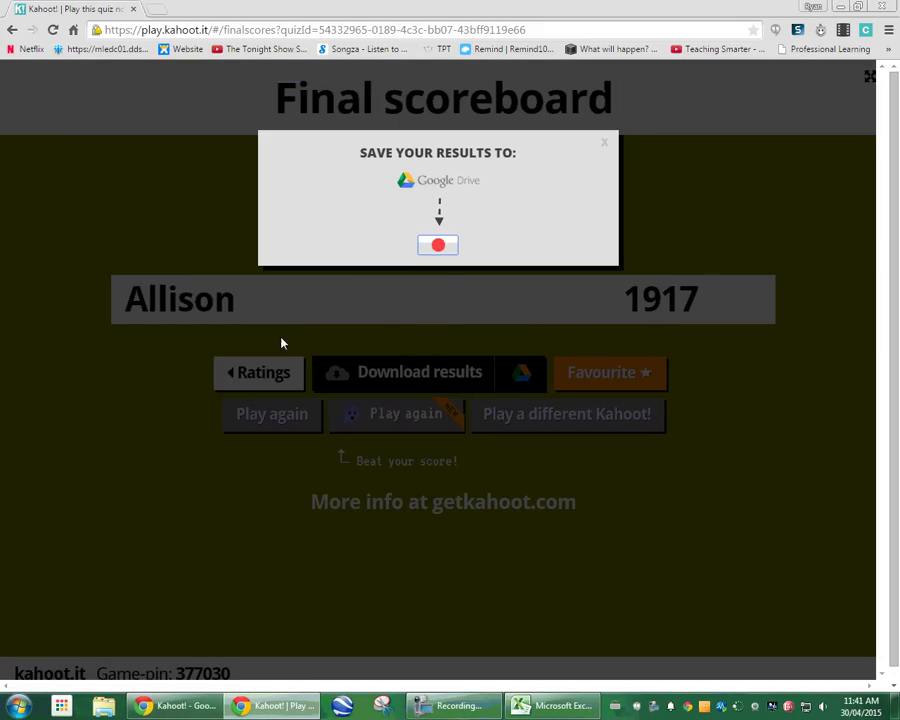
mouse_move(458, 250)
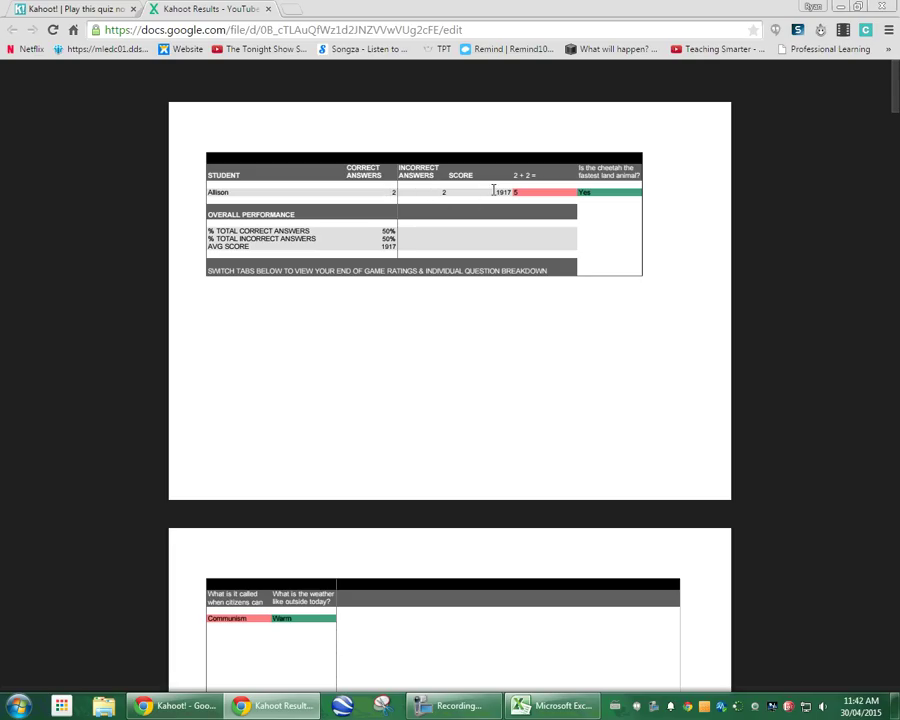
- Examine the player's answers and score and the overall performance across the pages of the results file
key(ctrl+plus)
key(ctrl+plus)
key(ctrl+plus)
key(ctrl+plus)
key(ctrl+plus)
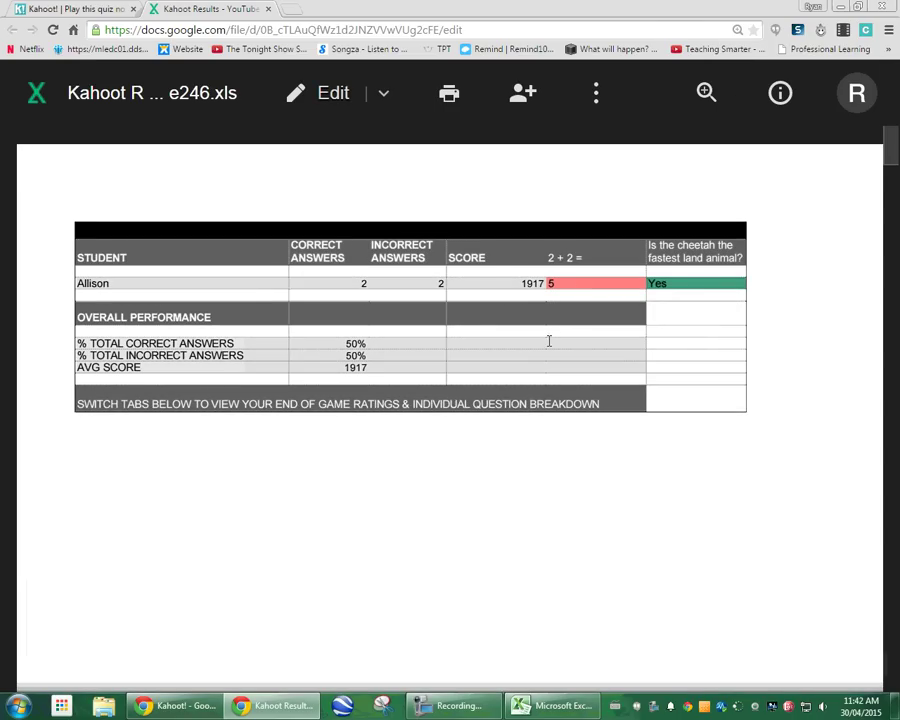
key(ctrl+minus)
key(ctrl+minus)
key(ctrl+minus)
key(ctrl+minus)
key(ctrl+minus)
key(ctrl+minus)
key(ctrl+minus)
key(ctrl+plus)
key(ctrl+plus)
key(ctrl+plus)
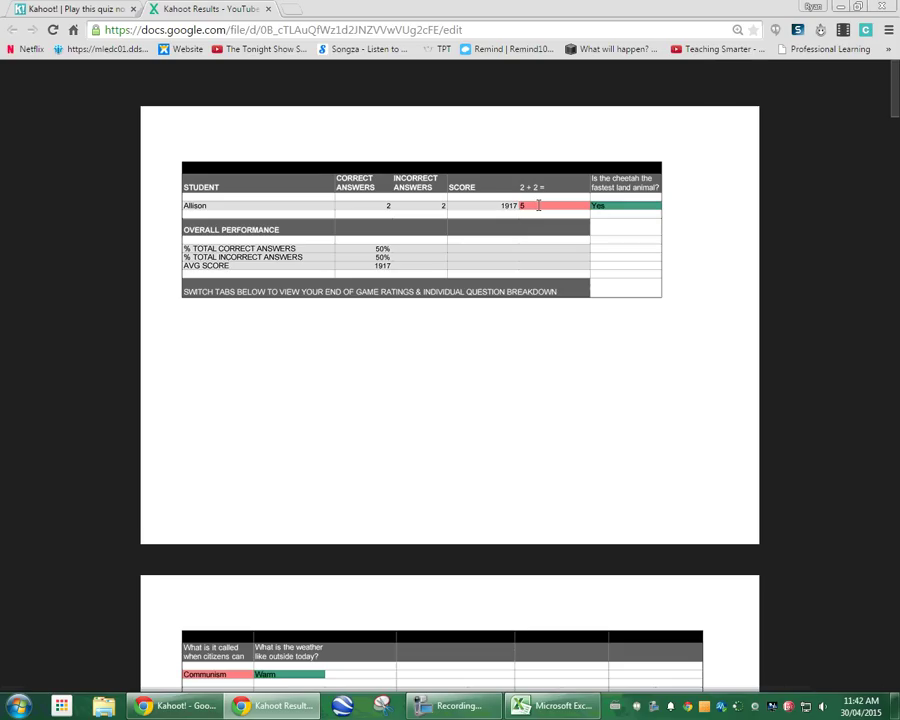
scroll(502, 474, down, 5)
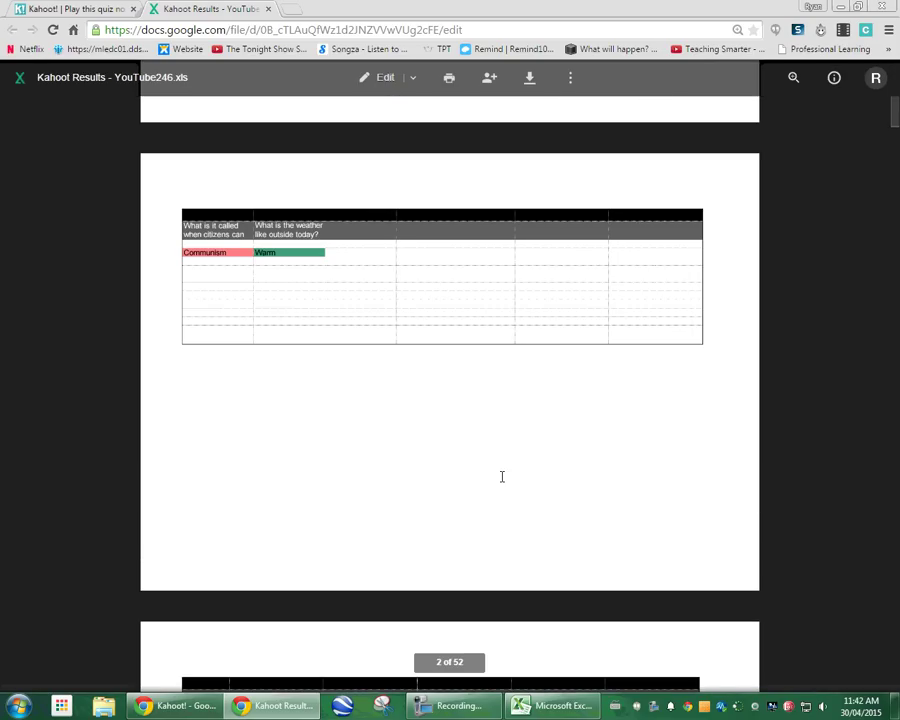
click(520, 706)
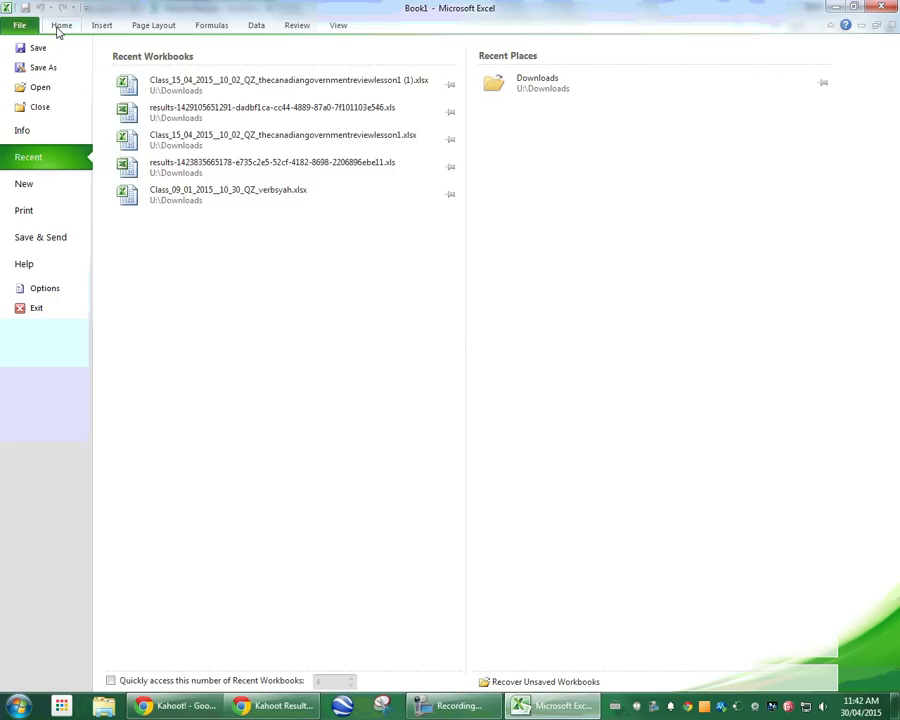
key(Escape)
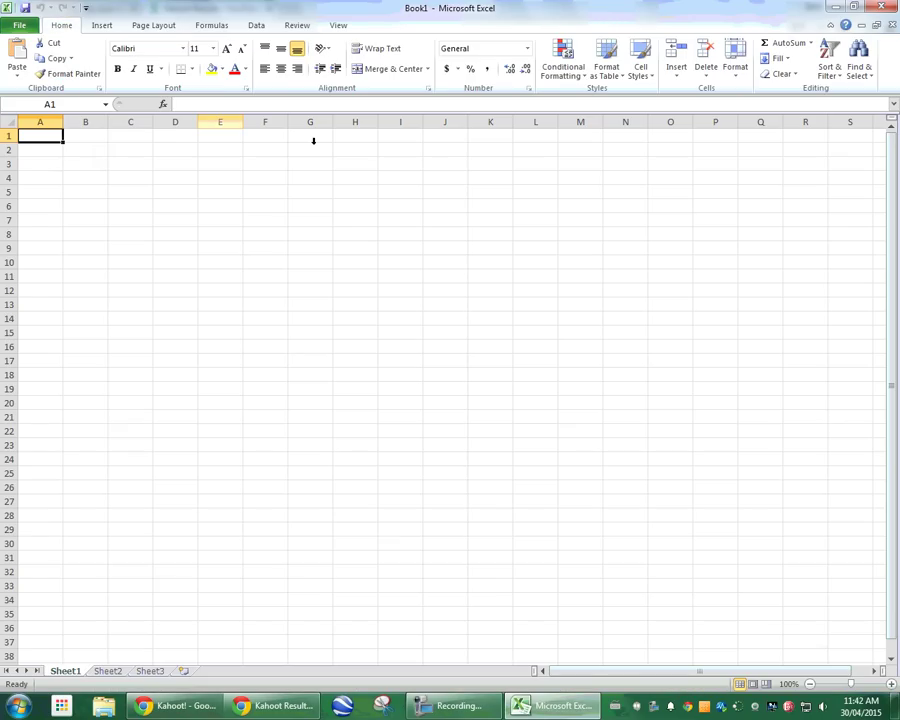
key(ctrl+o)
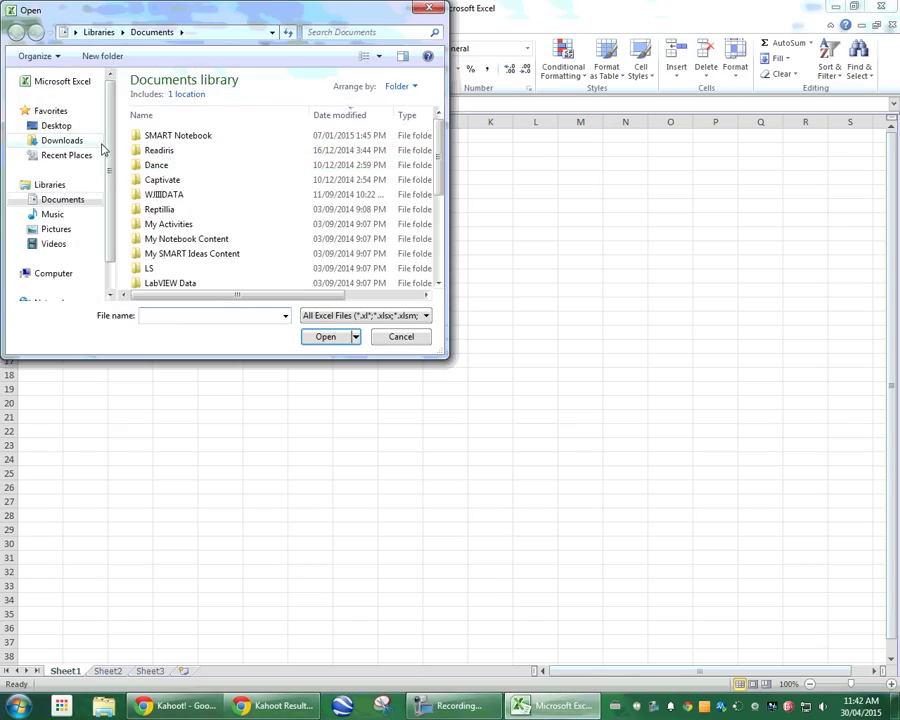
click(74, 142)
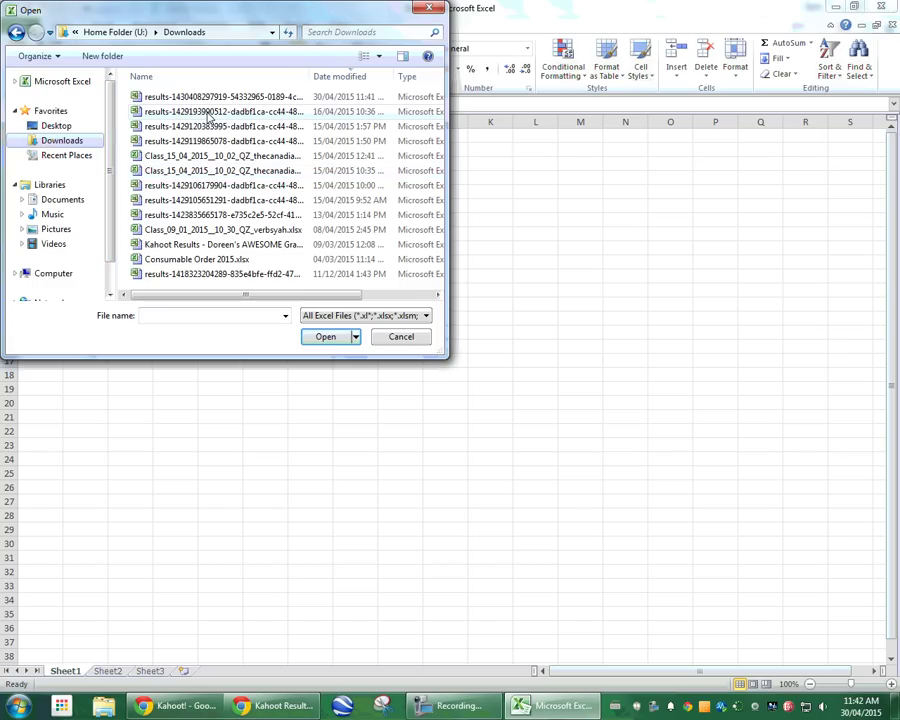
click(350, 78)
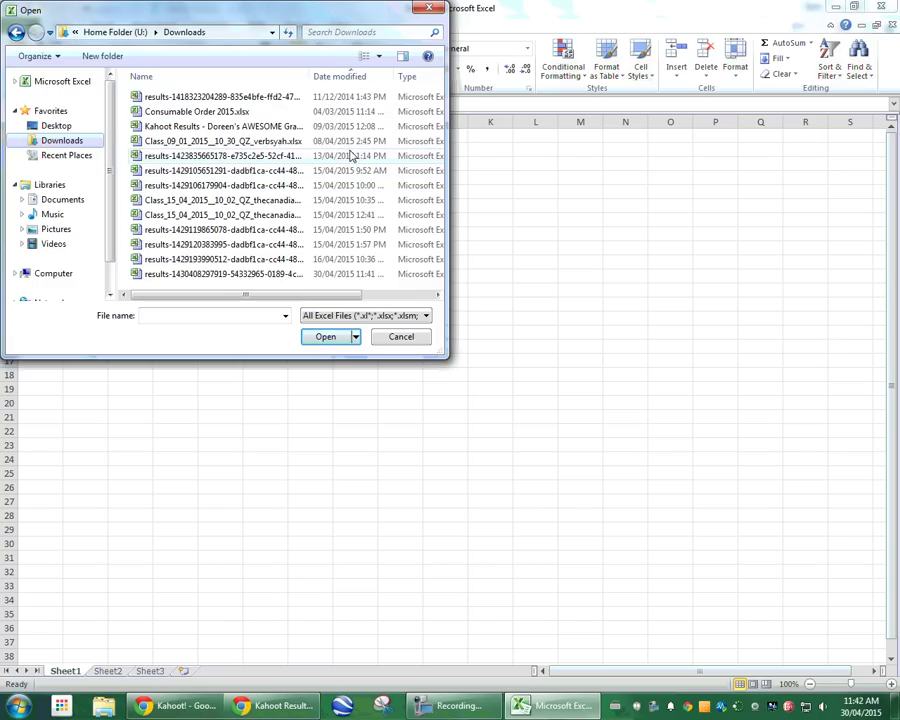
click(345, 78)
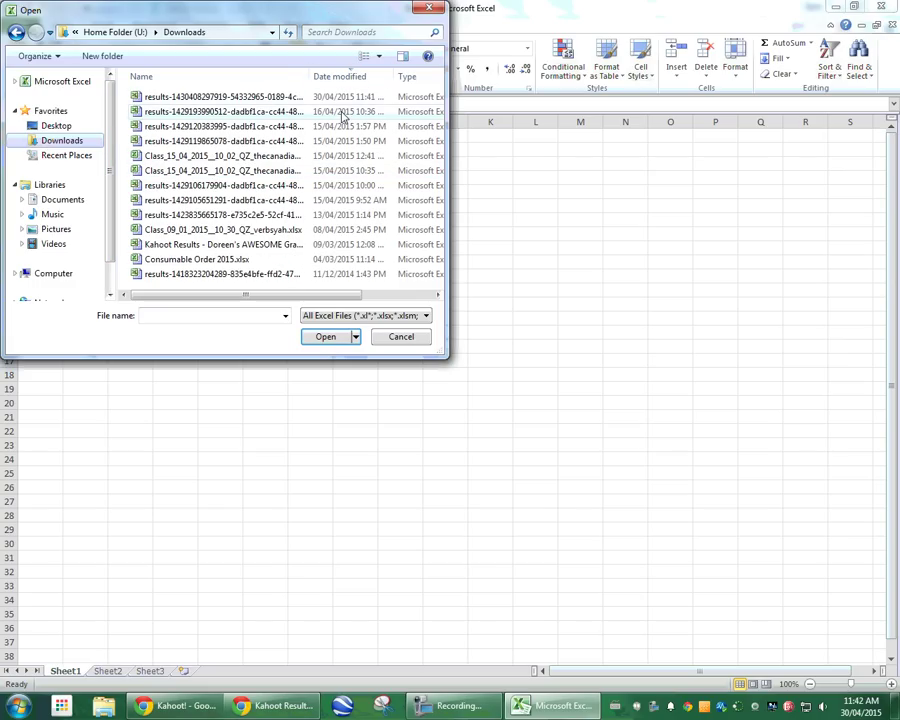
click(200, 98)
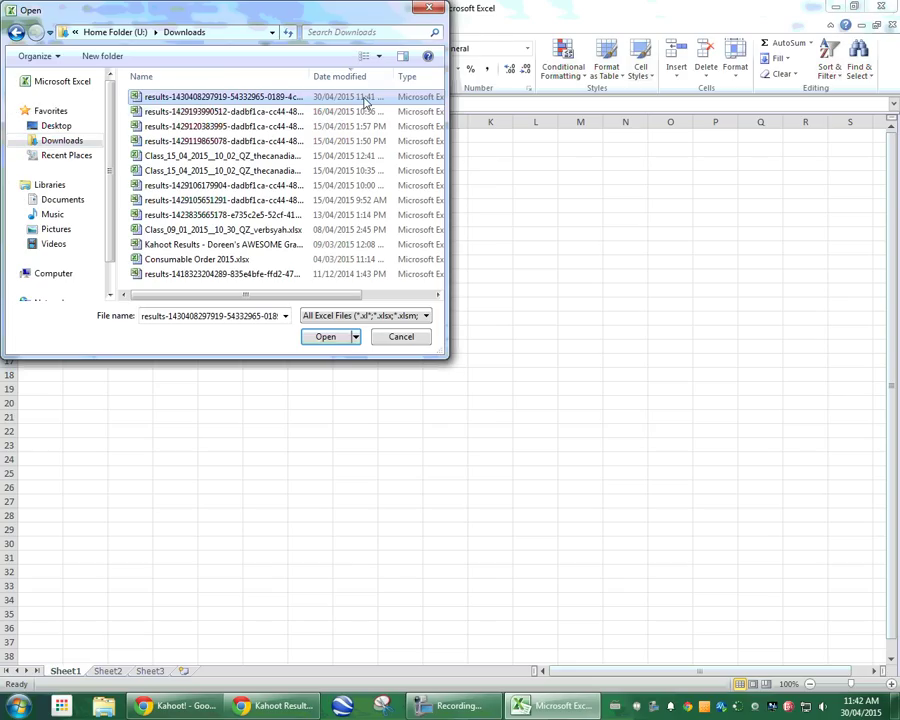
double_click(290, 98)
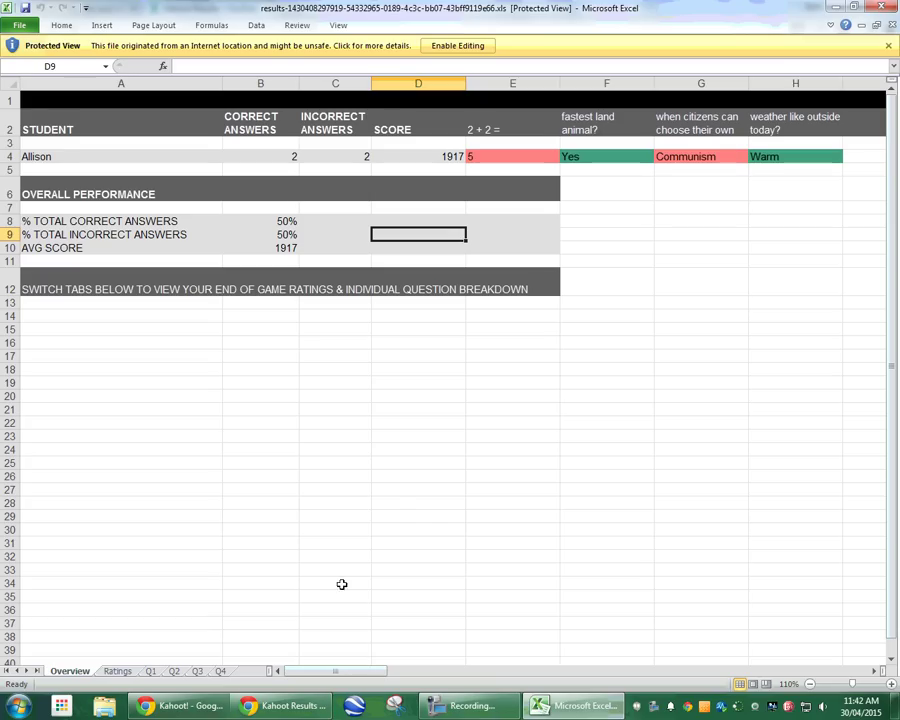
- Examine the answer breakdowns for questions 1, 2 and 3 on the Q1, Q2 and Q3 sheets of the results workbook
click(151, 671)
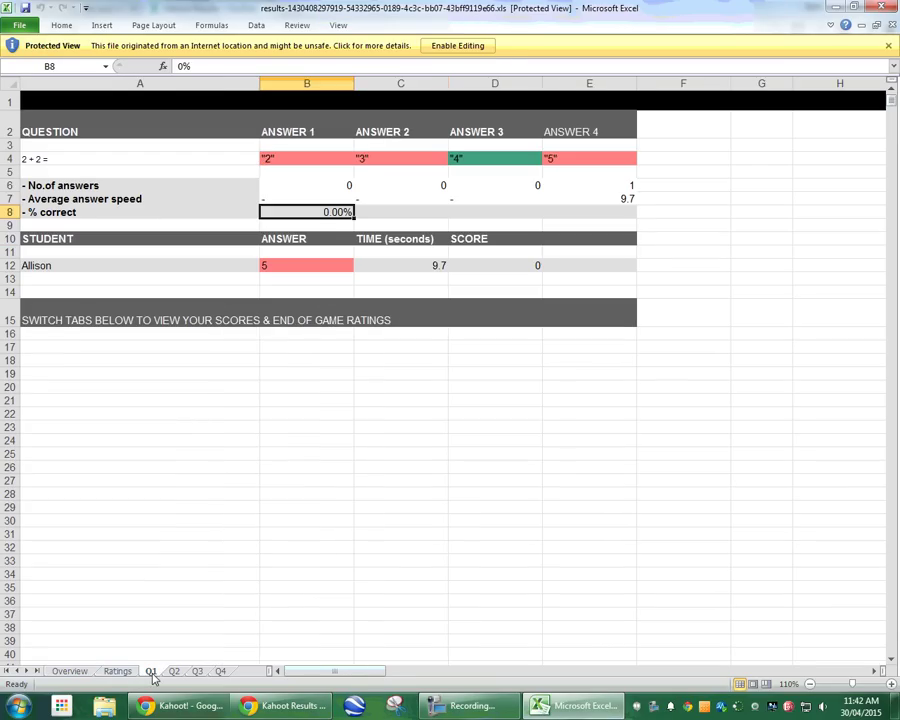
click(174, 672)
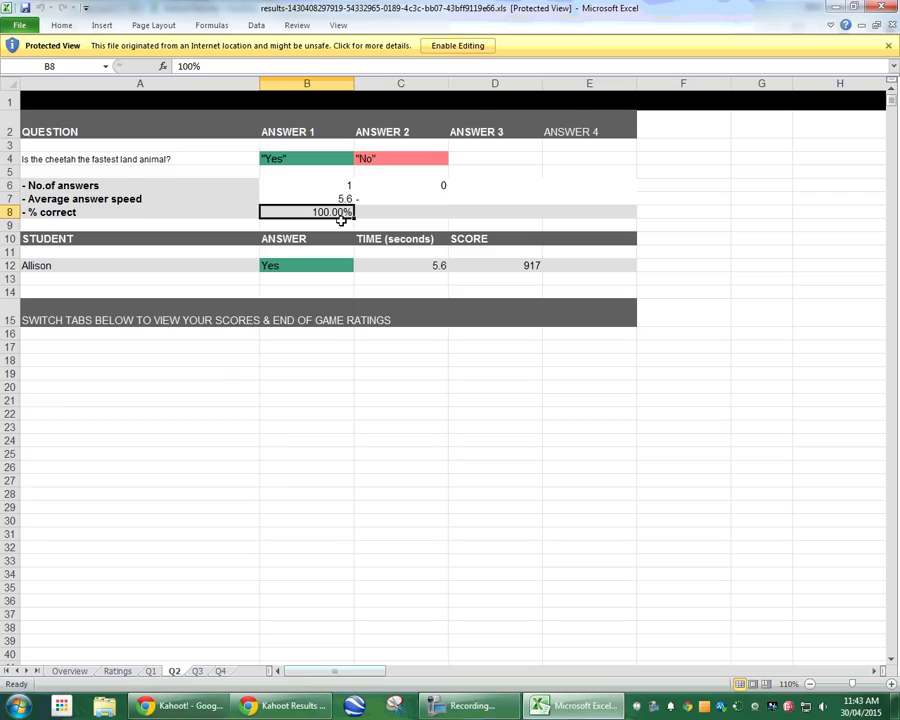
click(197, 671)
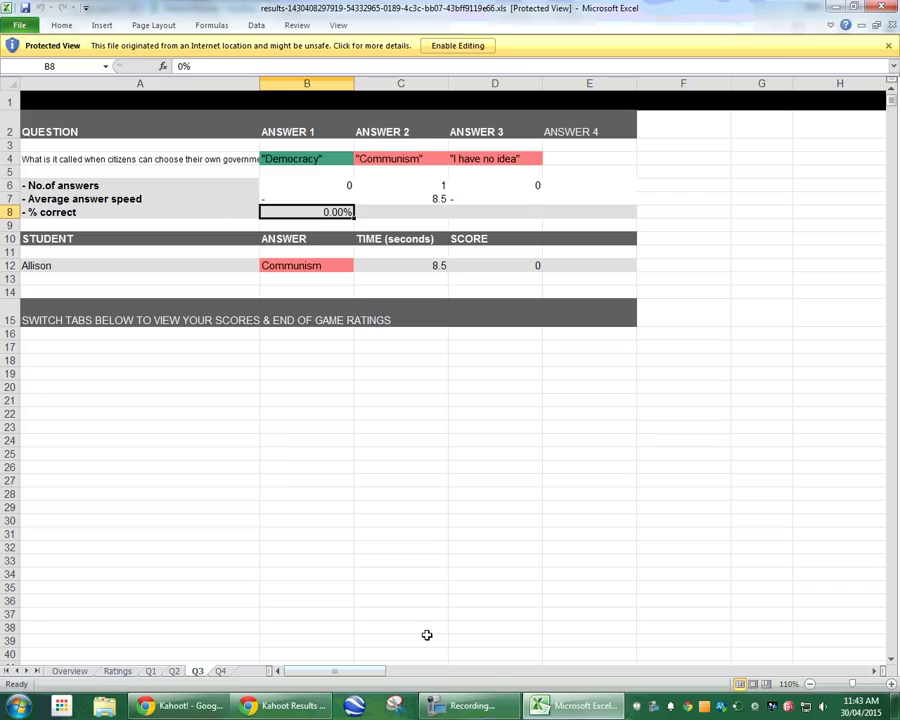
- Switch to the Chrome window with the Kahoot results file and open the Teaching Smarter website, teachingsmarter.wix.com/home, in that tab
click(469, 706)
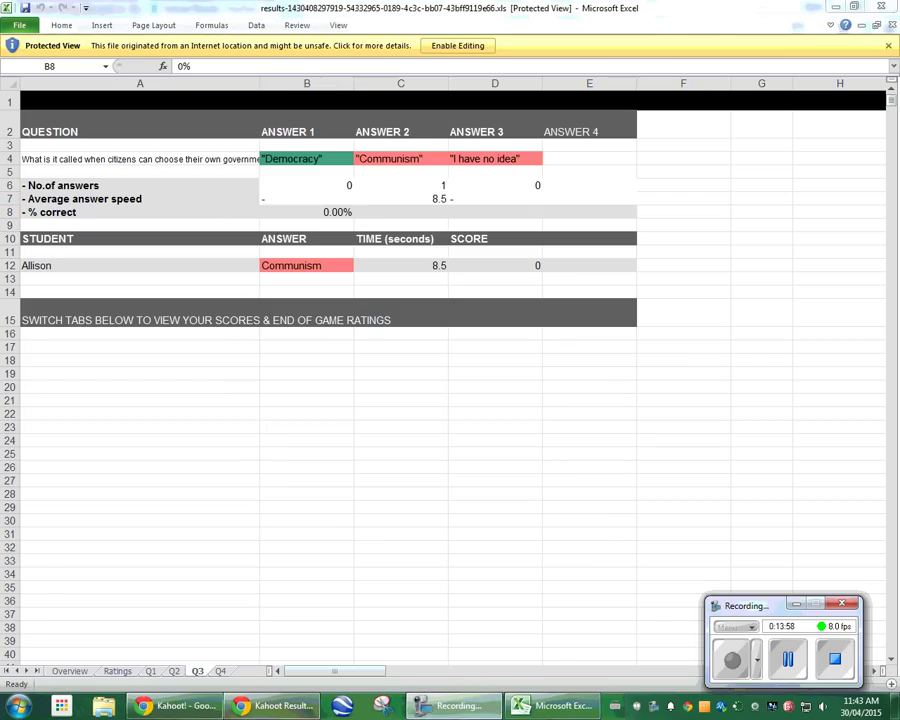
click(212, 706)
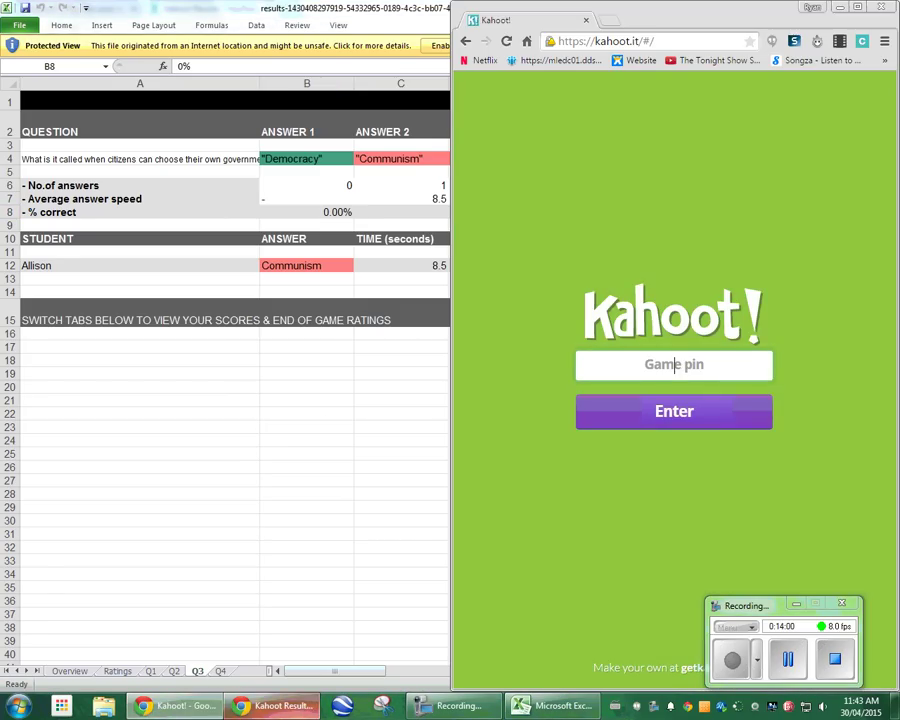
click(279, 706)
click(272, 30)
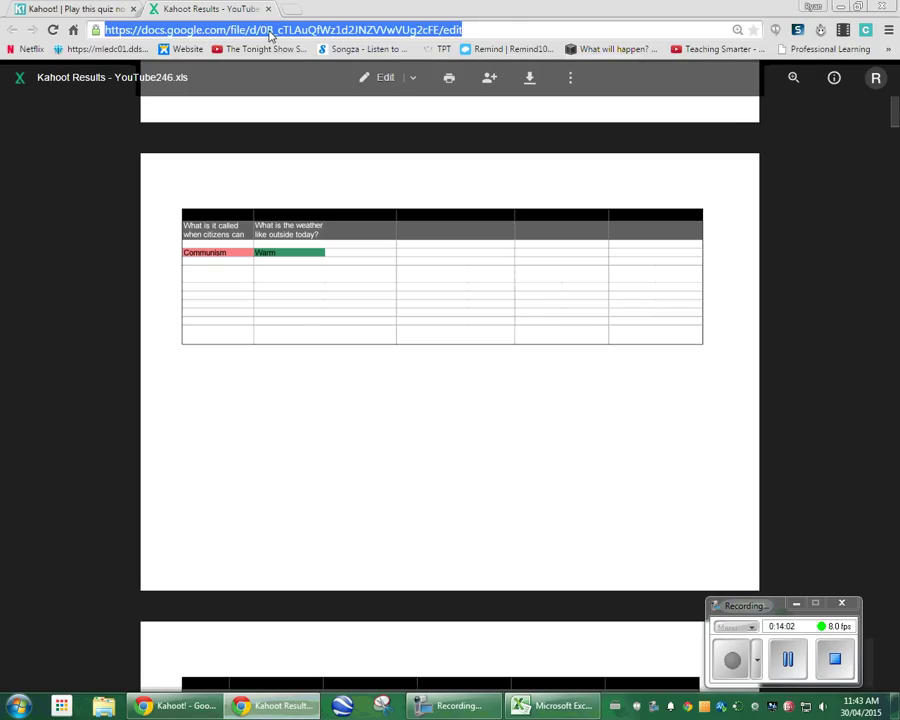
text(teaching)
key(Return)
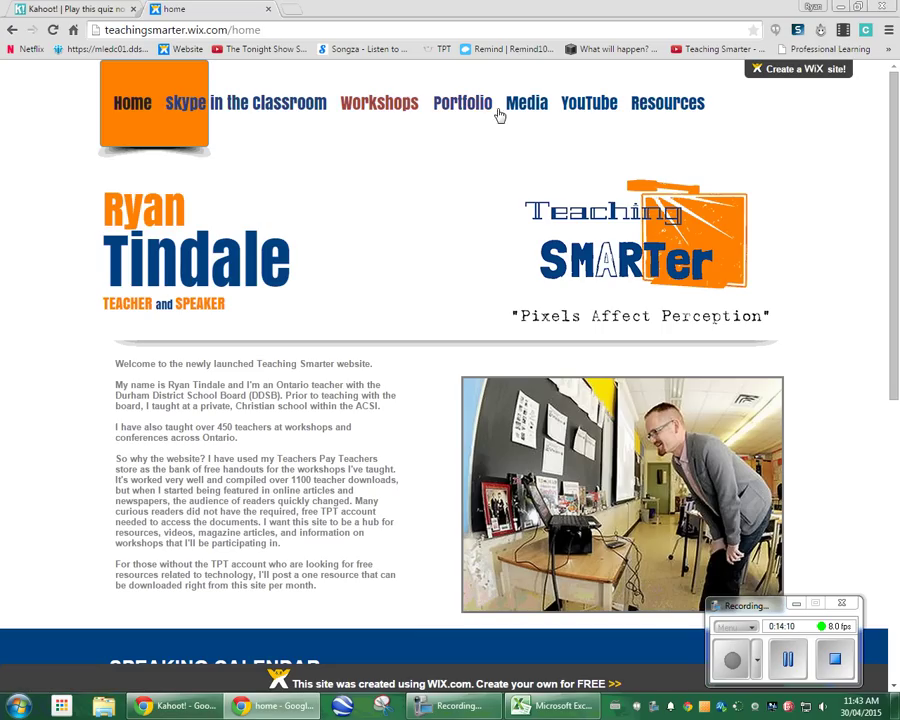
- Look through the handouts on the website's Resources page and open the Teaching Smarter store on Teachers Pay Teachers
click(670, 106)
scroll(567, 254, down, 3)
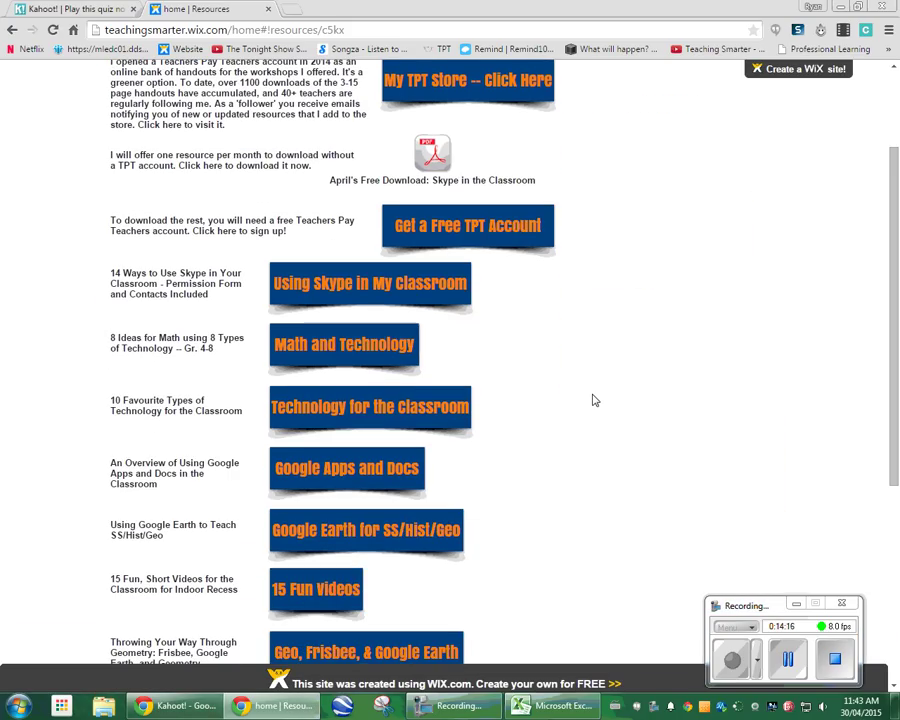
scroll(593, 400, down, 5)
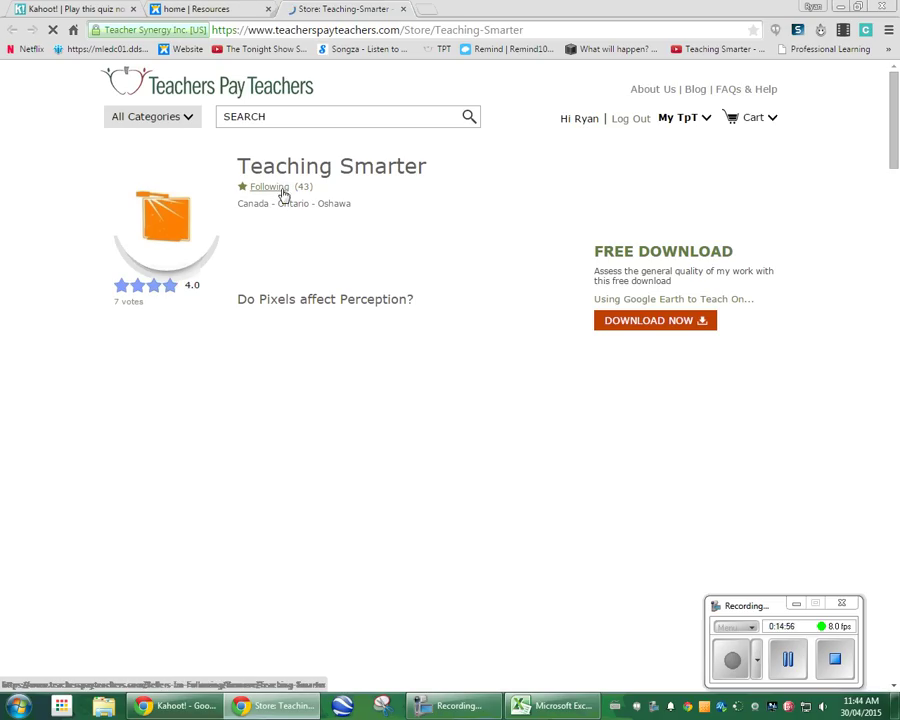
- Return to the Teaching Smarter website, view its Skype in the Classroom and Media pages, and go back to the Home page
click(231, 10)
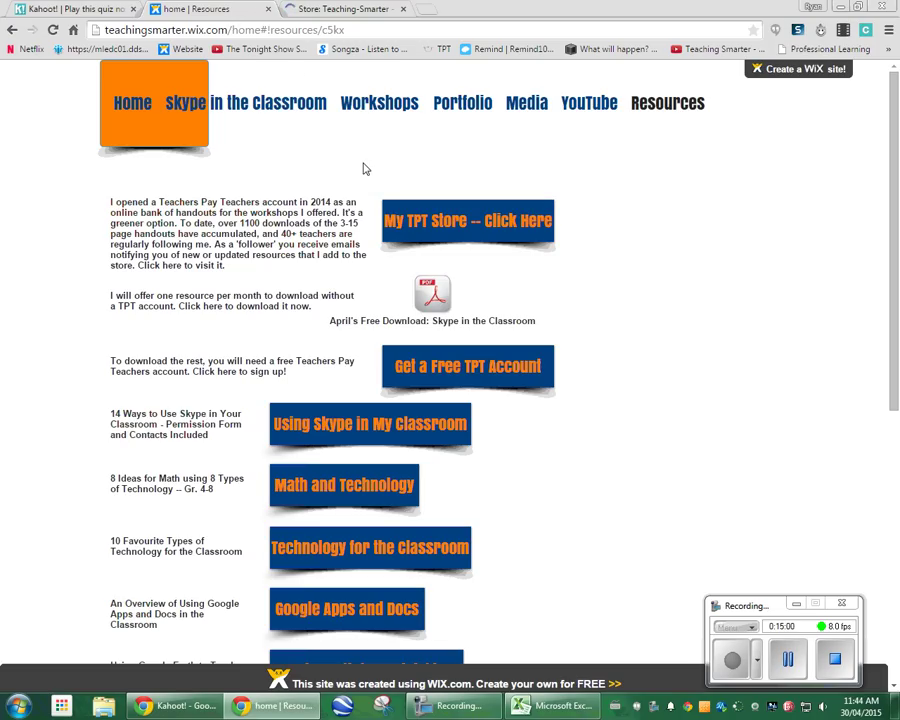
click(130, 116)
click(249, 119)
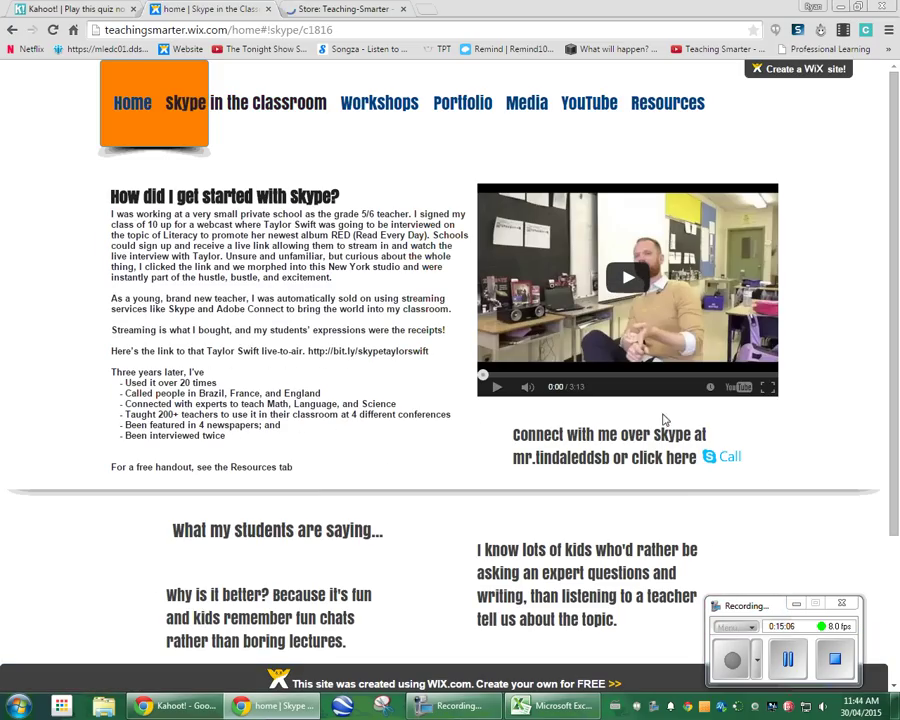
click(516, 112)
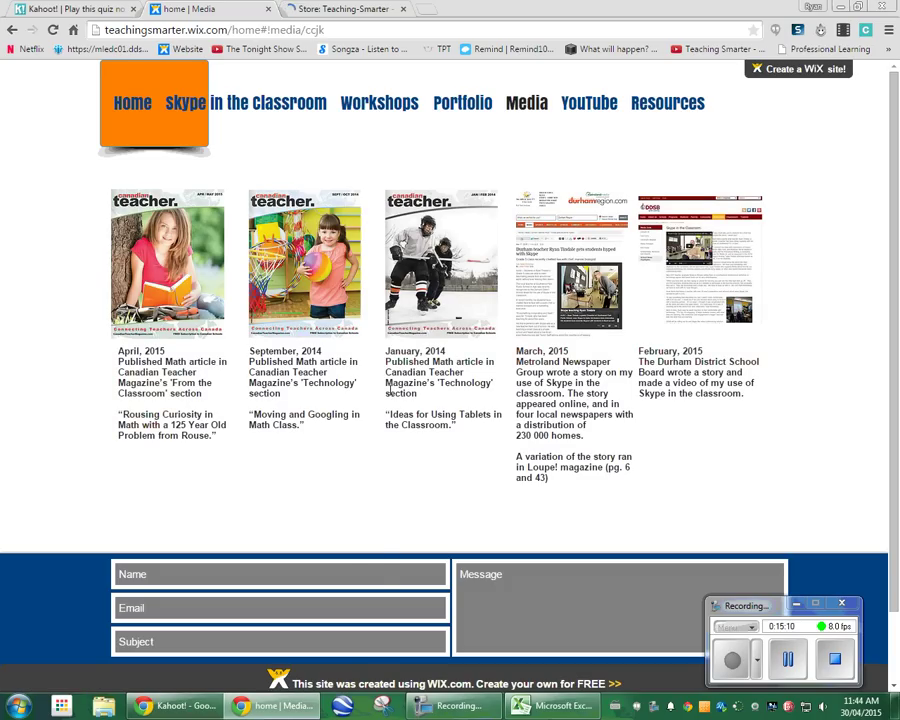
mouse_move(175, 706)
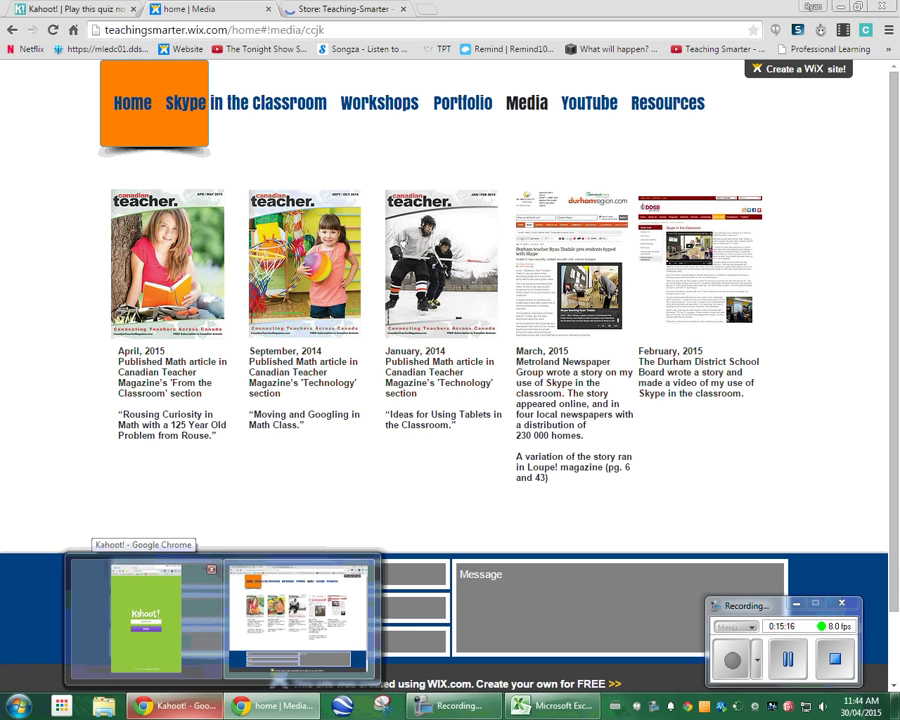
click(133, 108)
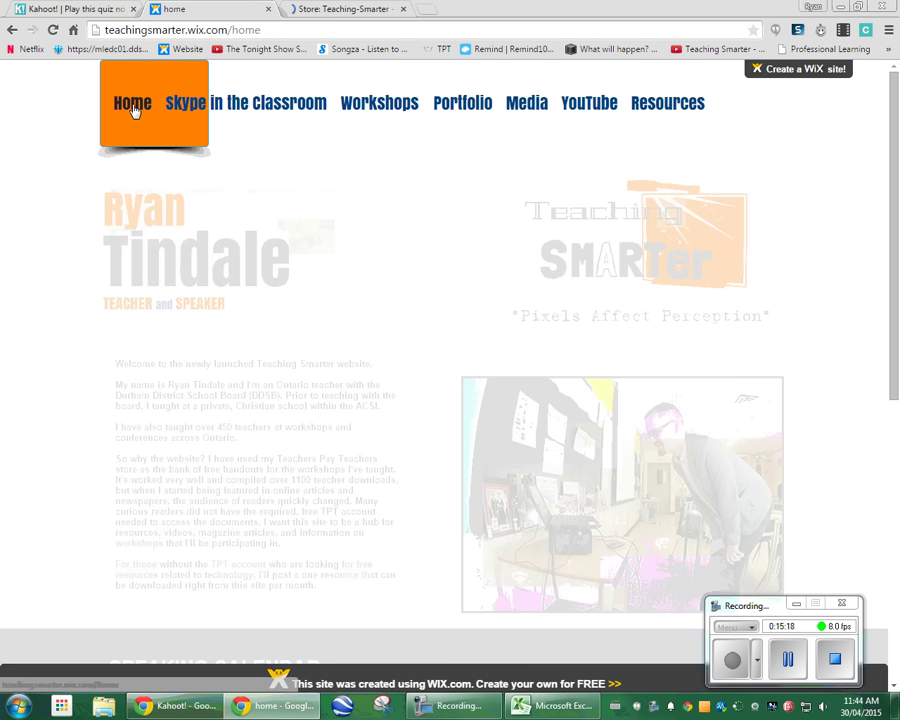